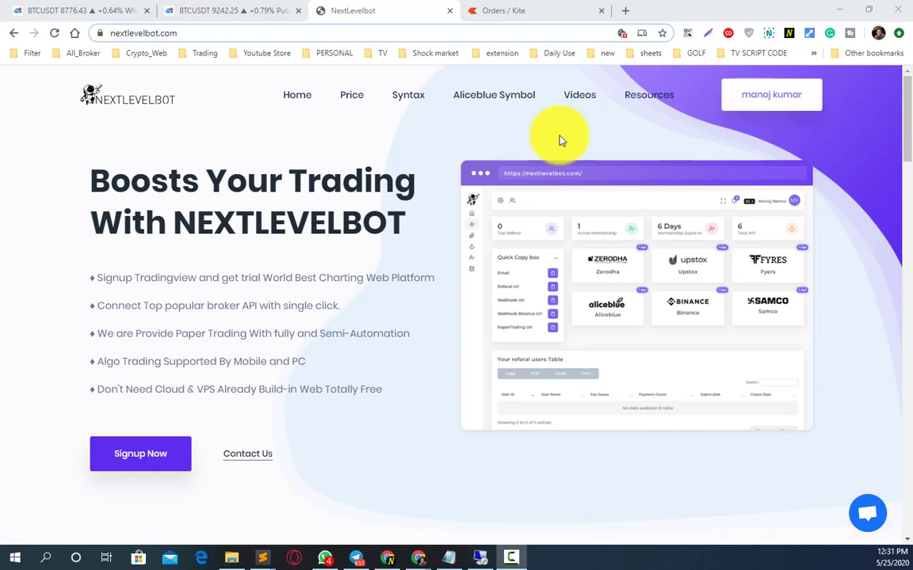
- Open the NextLevelBot Resources page in a new browser tab and switch to it
{"action": "right_click", "coordinate": [634, 106]}
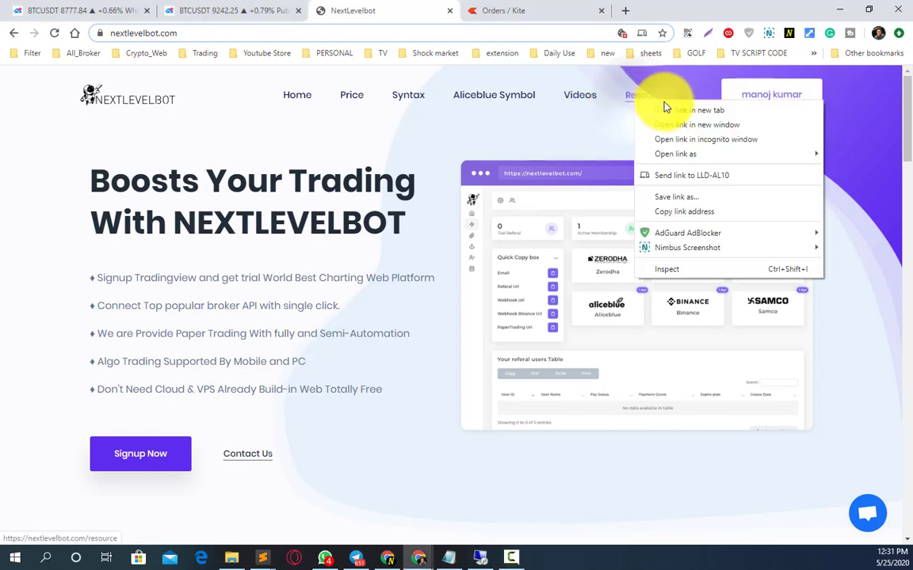
{"action": "left_click", "coordinate": [663, 110]}
{"action": "left_click", "coordinate": [485, 14]}
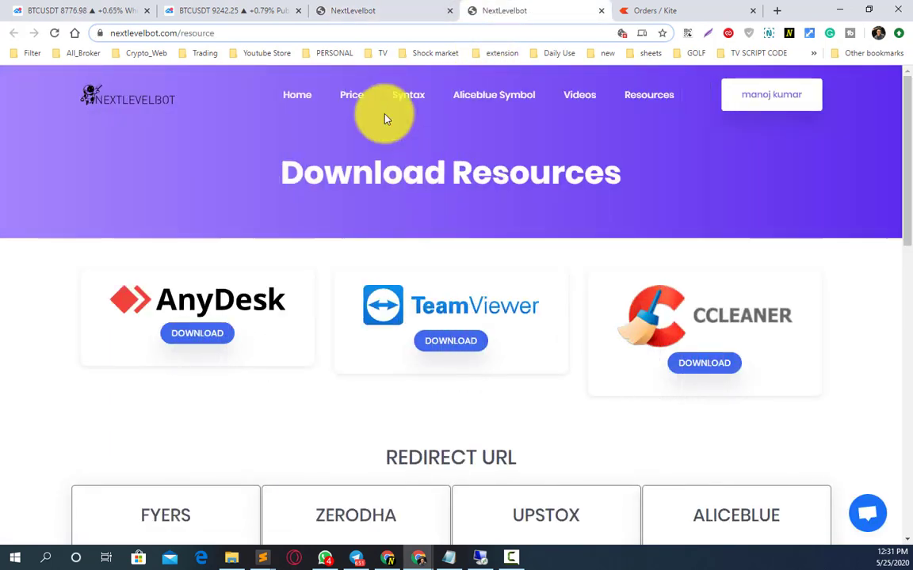
- Examine the downloads, Redirect URL and API Dashboard URL sections of the Resources page
{"action": "scroll", "coordinate": [343, 389], "scroll_direction": "down", "scroll_amount": 1}
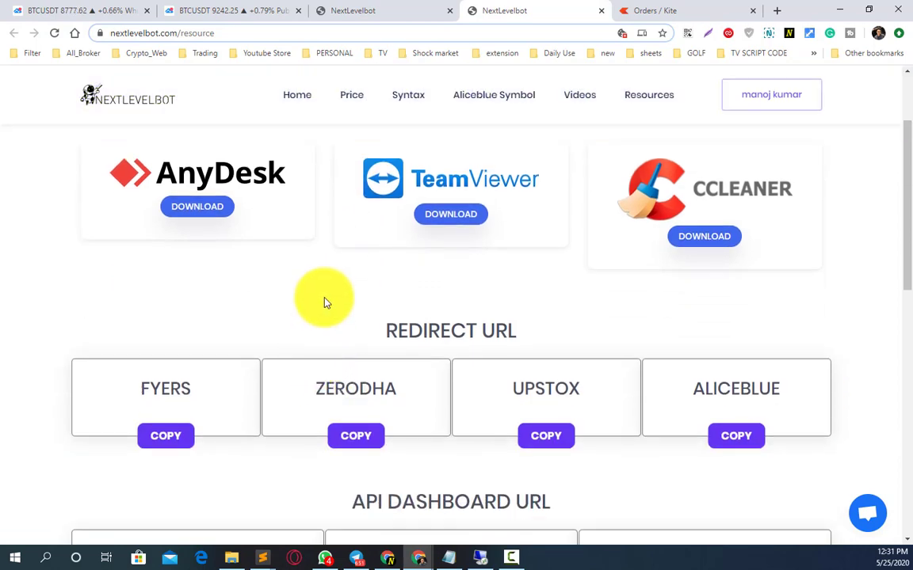
{"action": "scroll", "coordinate": [325, 303], "scroll_direction": "down", "scroll_amount": 1}
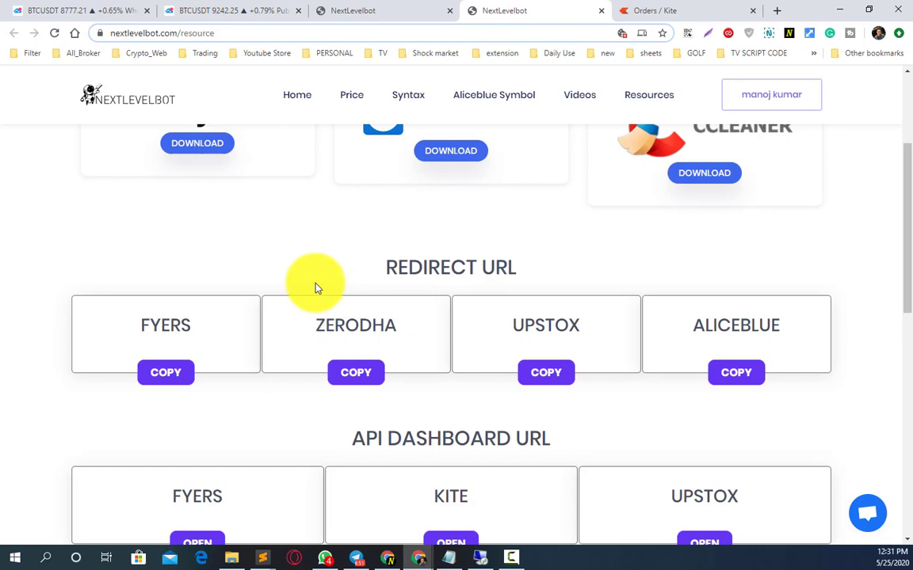
{"action": "scroll", "coordinate": [315, 273], "scroll_direction": "down", "scroll_amount": 1}
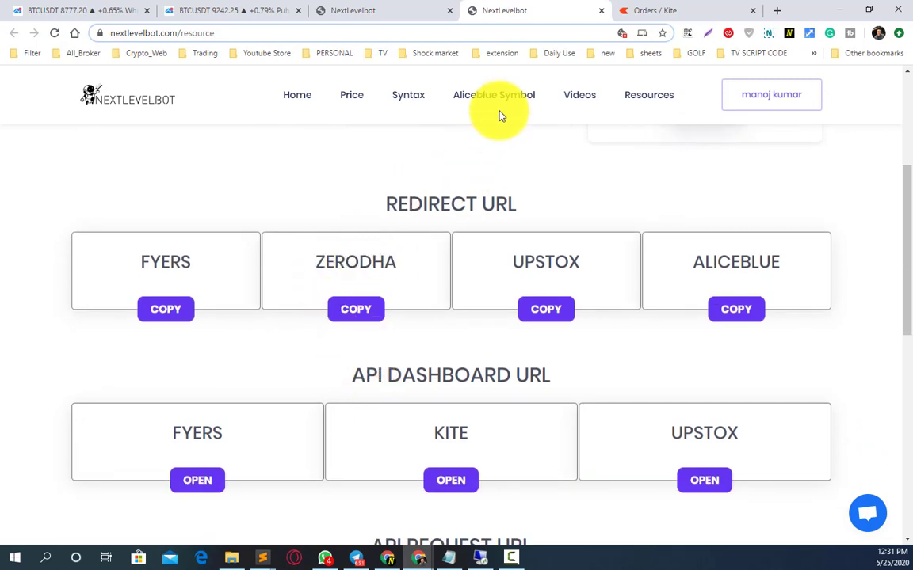
{"action": "scroll", "coordinate": [380, 195], "scroll_direction": "up", "scroll_amount": 2}
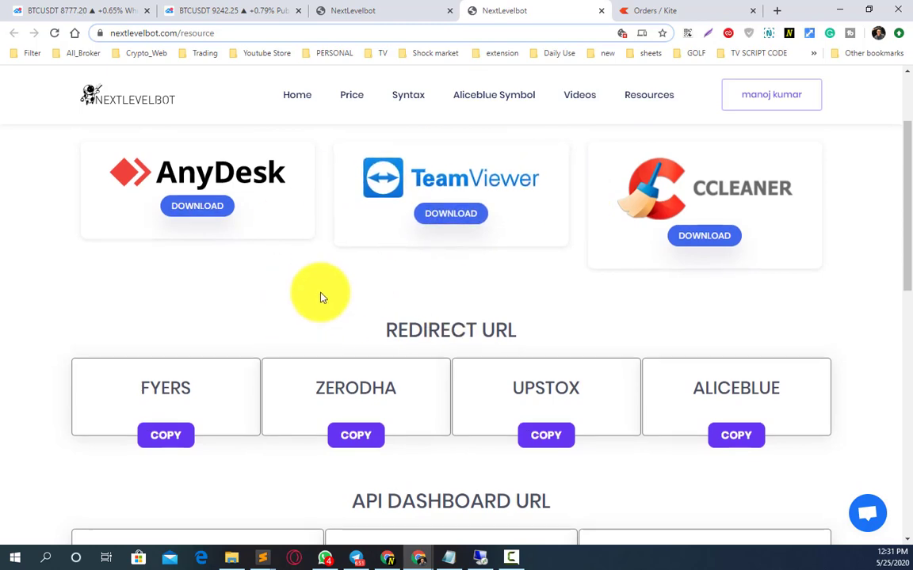
{"action": "scroll", "coordinate": [322, 298], "scroll_direction": "down", "scroll_amount": 2}
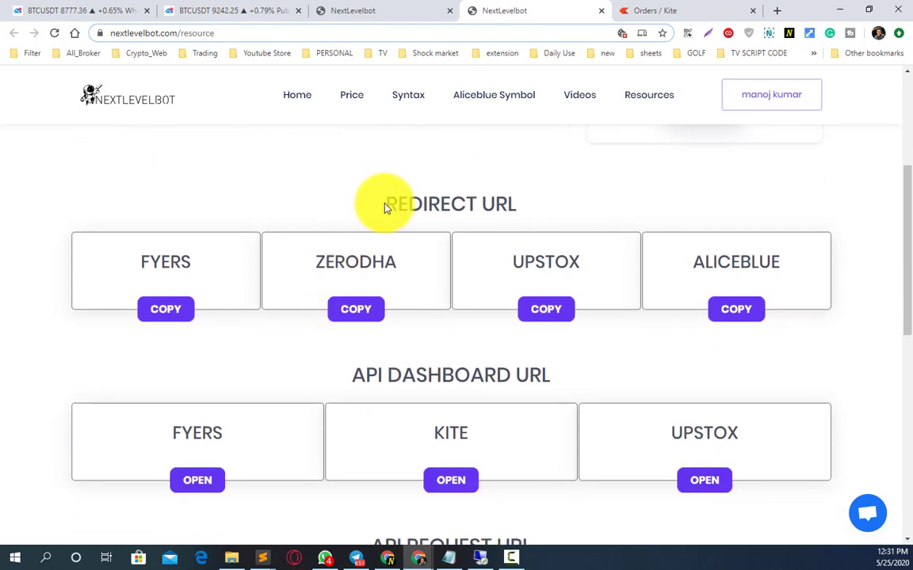
{"action": "left_click_drag", "start_coordinate": [387, 204], "coordinate": [525, 204]}
{"action": "scroll", "coordinate": [396, 333], "scroll_direction": "down", "scroll_amount": 1}
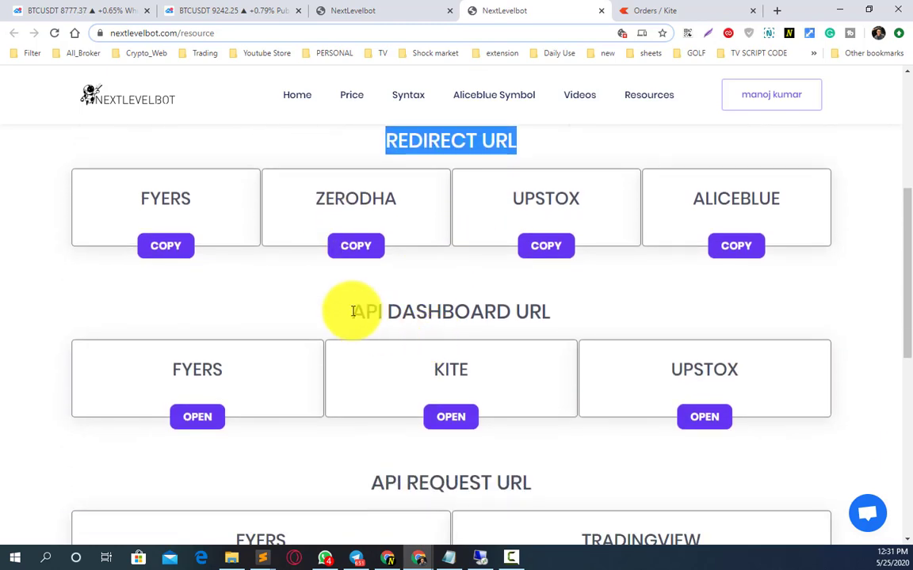
{"action": "left_click_drag", "start_coordinate": [349, 312], "coordinate": [566, 319]}
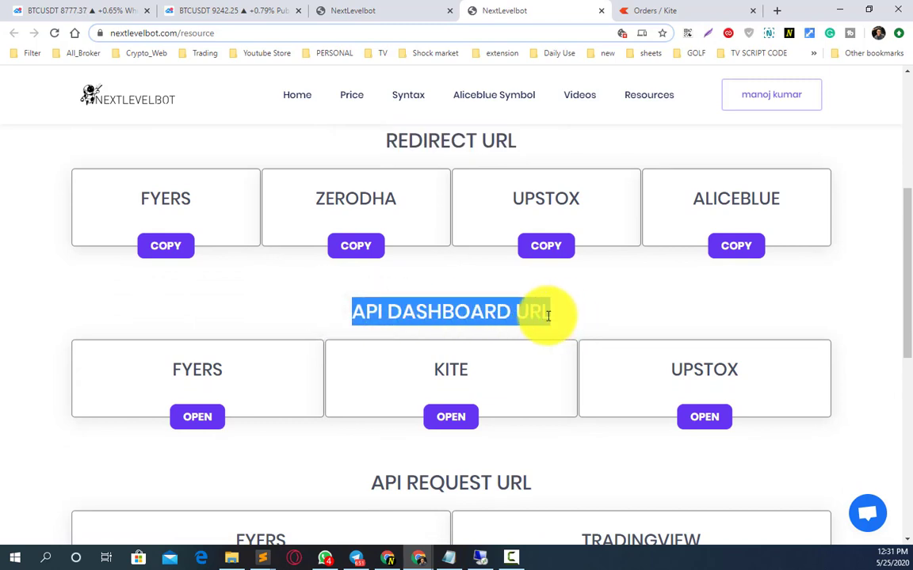
- Open the Kite API dashboard link in a new browser tab and switch to it
{"action": "right_click", "coordinate": [446, 425]}
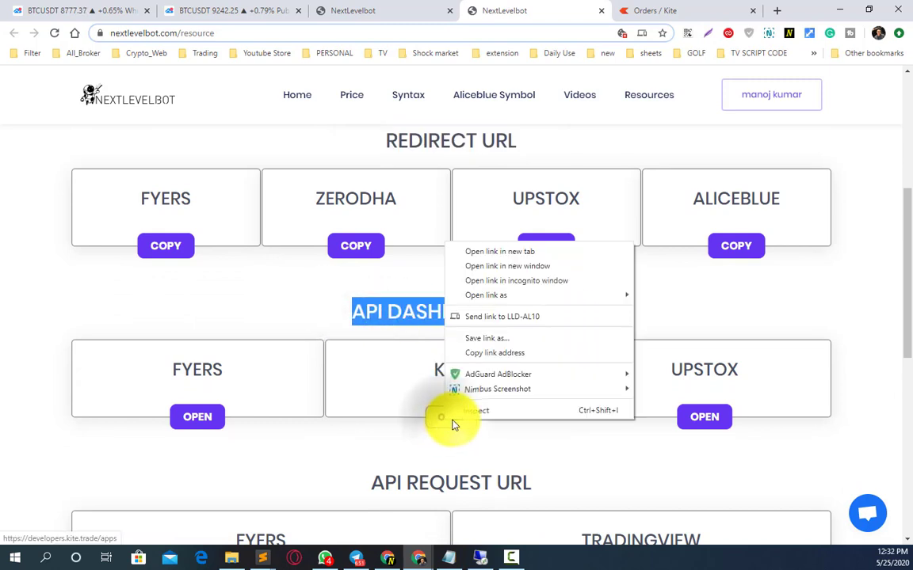
{"action": "left_click", "coordinate": [491, 252]}
{"action": "left_click", "coordinate": [559, 10]}
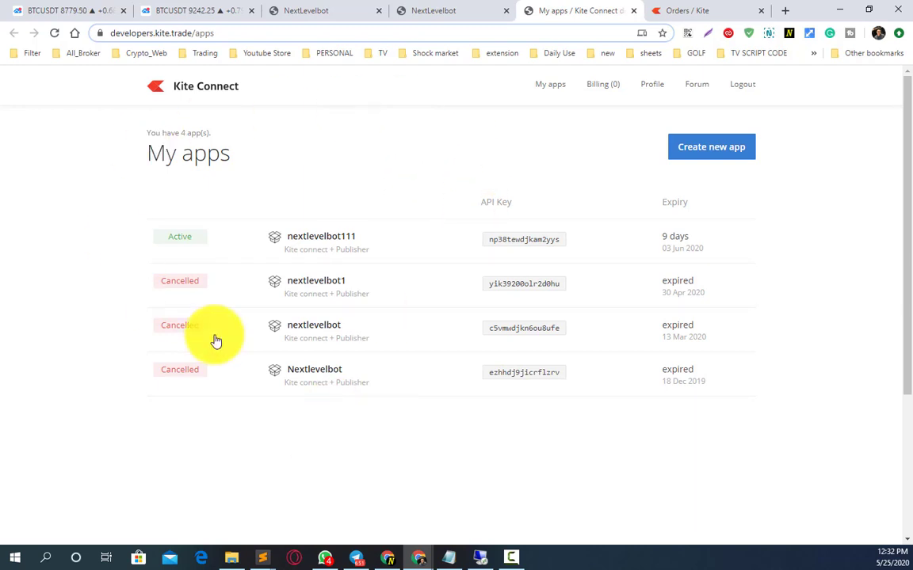
- View the Kite Connect billing page and the payment options for adding 2000 credits, leaving without paying
{"action": "left_click", "coordinate": [600, 86]}
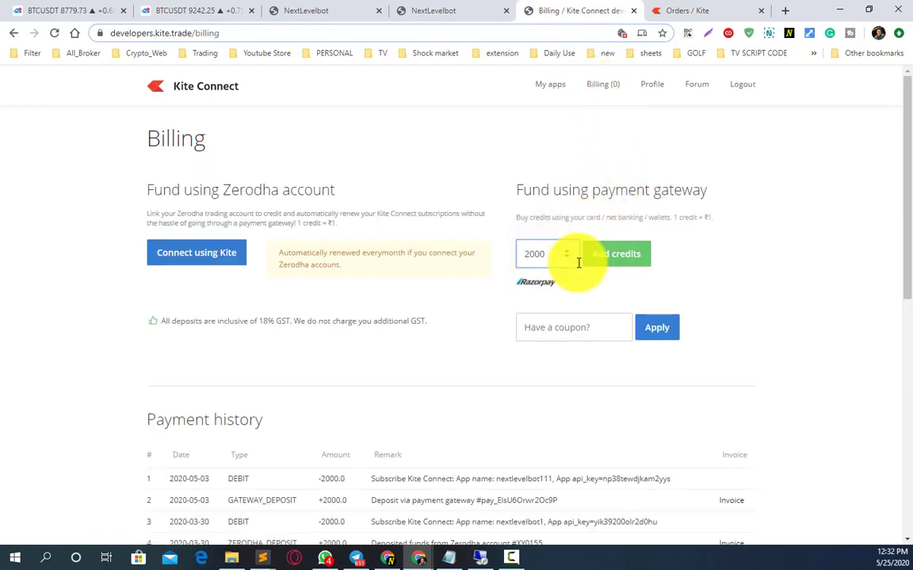
{"action": "left_click", "coordinate": [607, 256]}
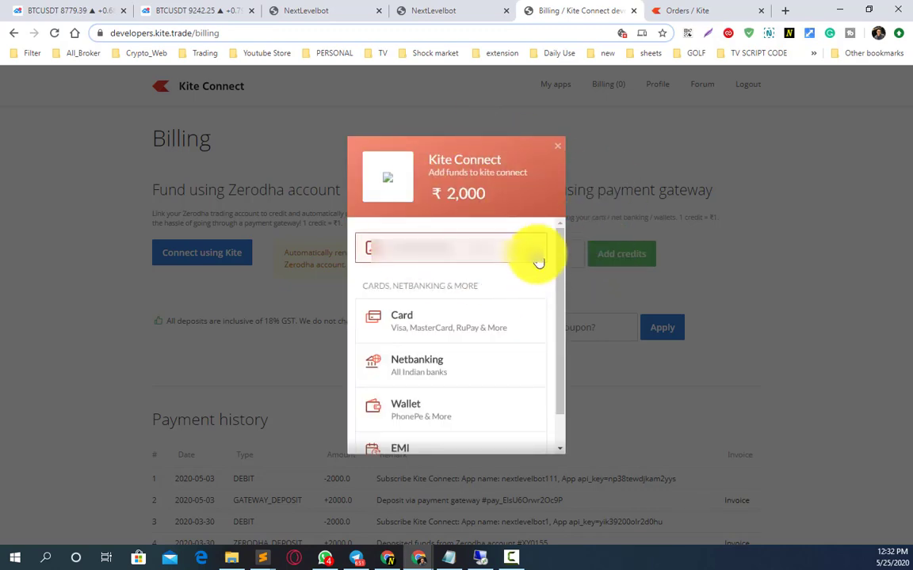
{"action": "left_click", "coordinate": [559, 155]}
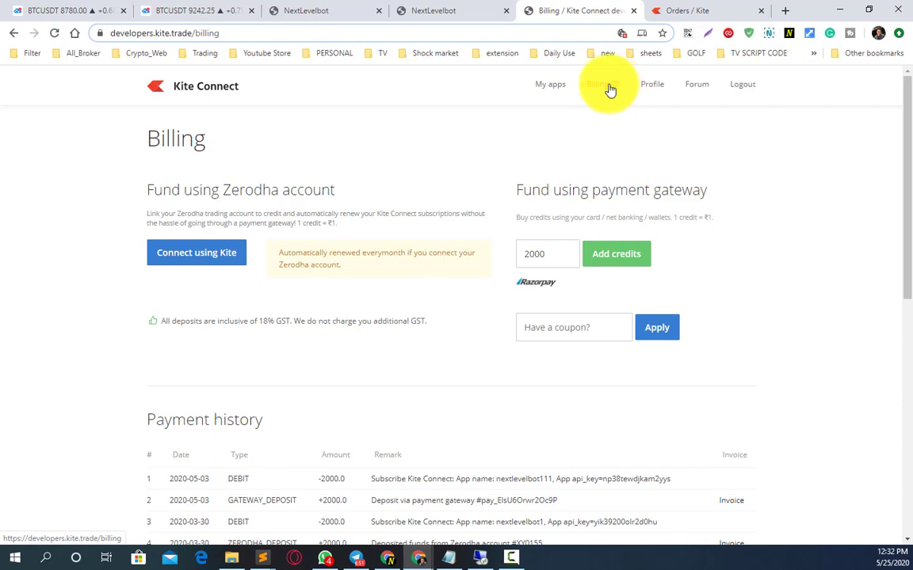
- Open the active nextlevelbot111 app from My apps and review its app name and redirect URL
{"action": "left_click", "coordinate": [544, 93]}
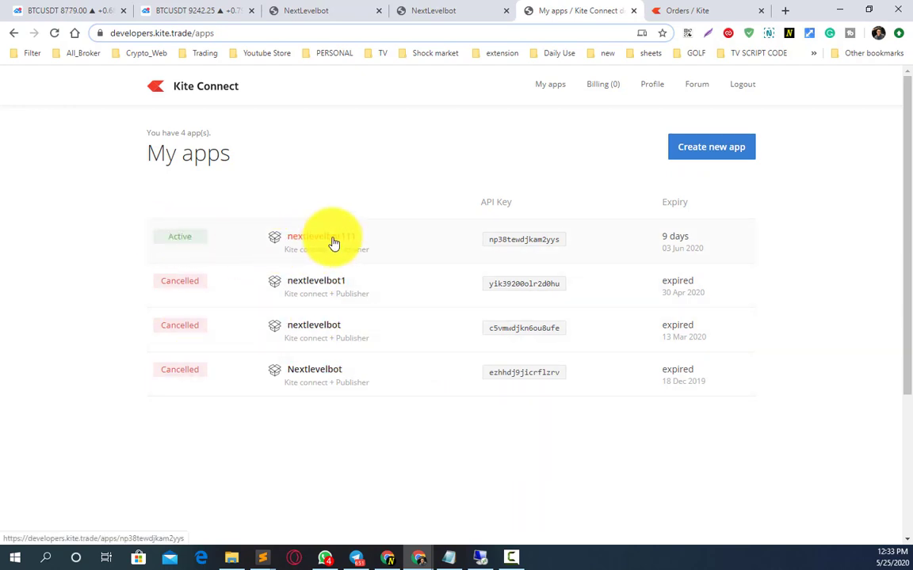
{"action": "left_click", "coordinate": [362, 249]}
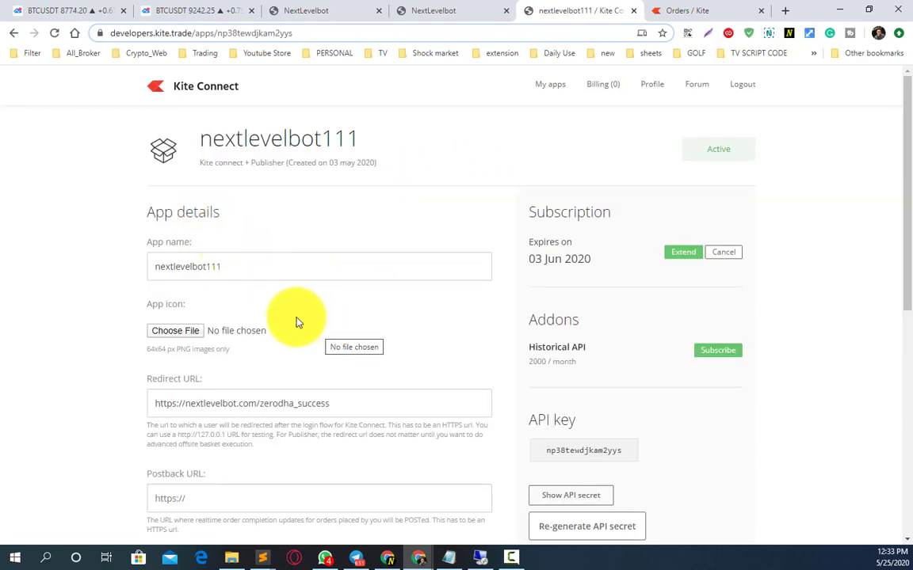
{"action": "left_click_drag", "start_coordinate": [214, 267], "coordinate": [62, 271]}
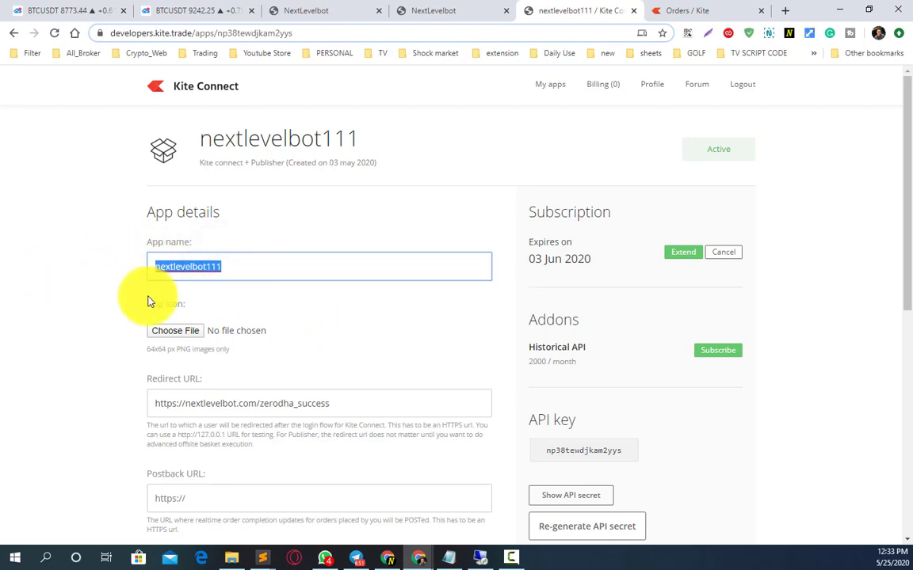
{"action": "scroll", "coordinate": [285, 308], "scroll_direction": "down", "scroll_amount": 1}
{"action": "scroll", "coordinate": [285, 309], "scroll_direction": "down", "scroll_amount": 1}
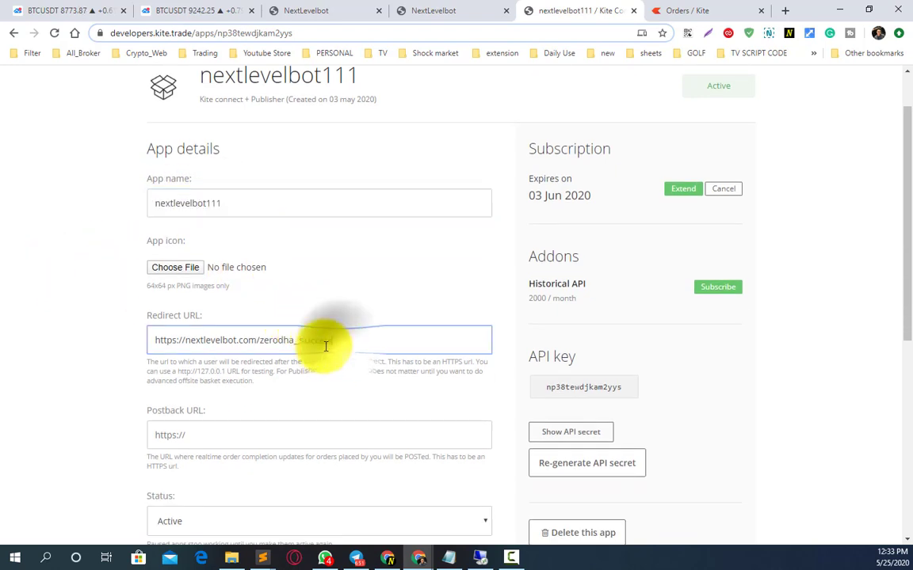
{"action": "left_click_drag", "start_coordinate": [325, 343], "coordinate": [58, 333]}
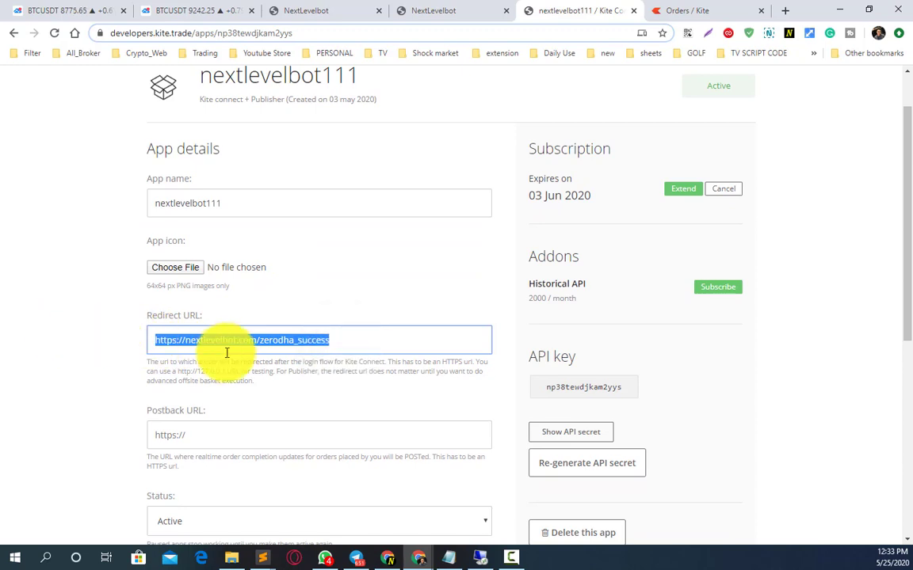
- Copy the Zerodha redirect URL from the NextLevelBot Resources page and paste it over the Kite app's redirect URL
{"action": "left_click", "coordinate": [436, 13]}
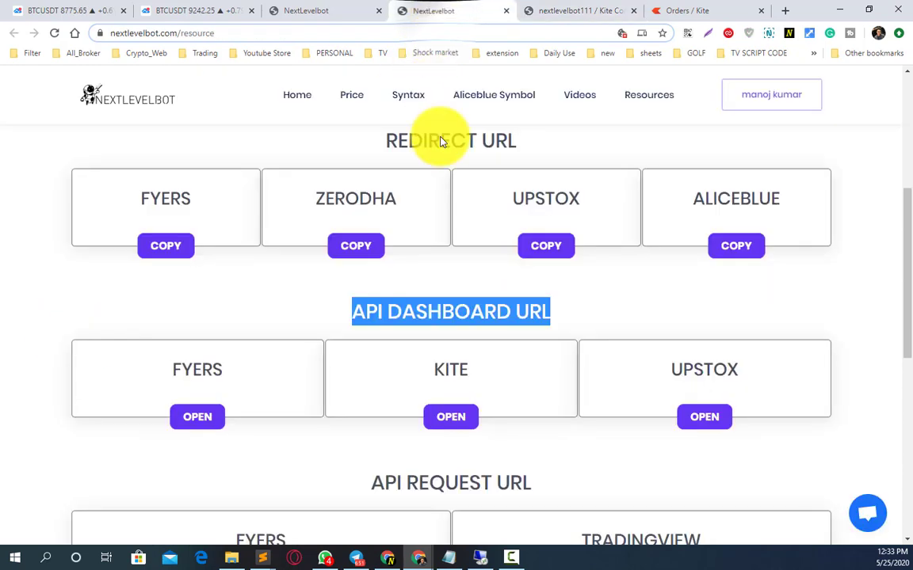
{"action": "left_click", "coordinate": [353, 249]}
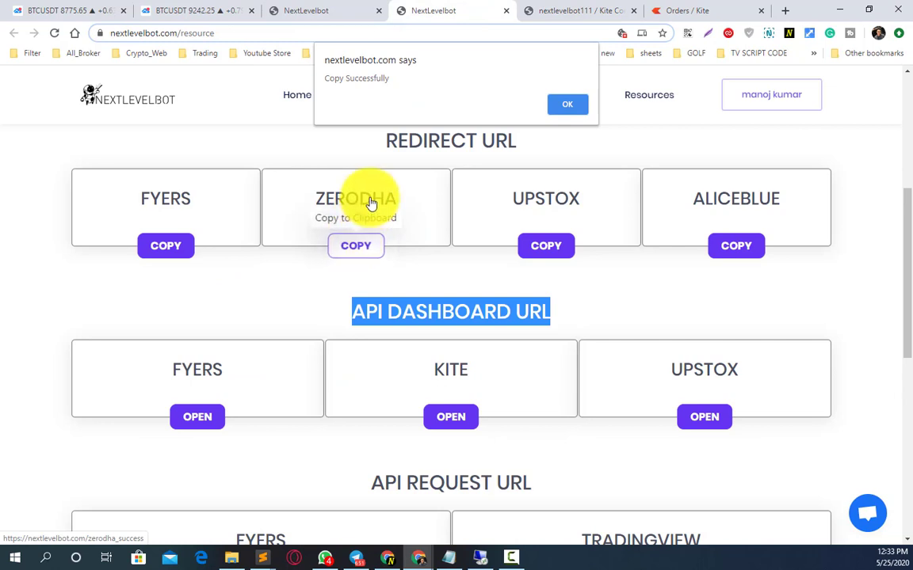
{"action": "left_click", "coordinate": [535, 12]}
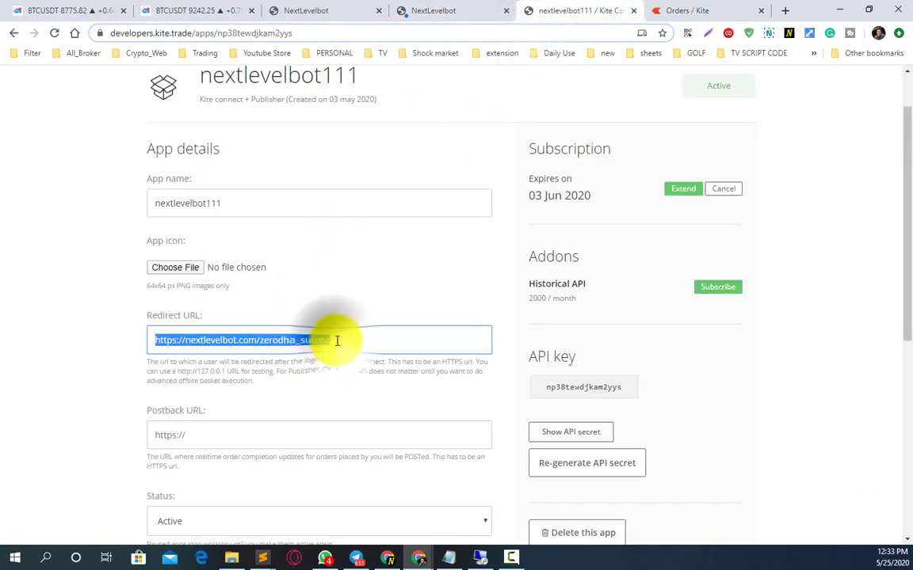
{"action": "left_click_drag", "start_coordinate": [354, 339], "coordinate": [51, 326]}
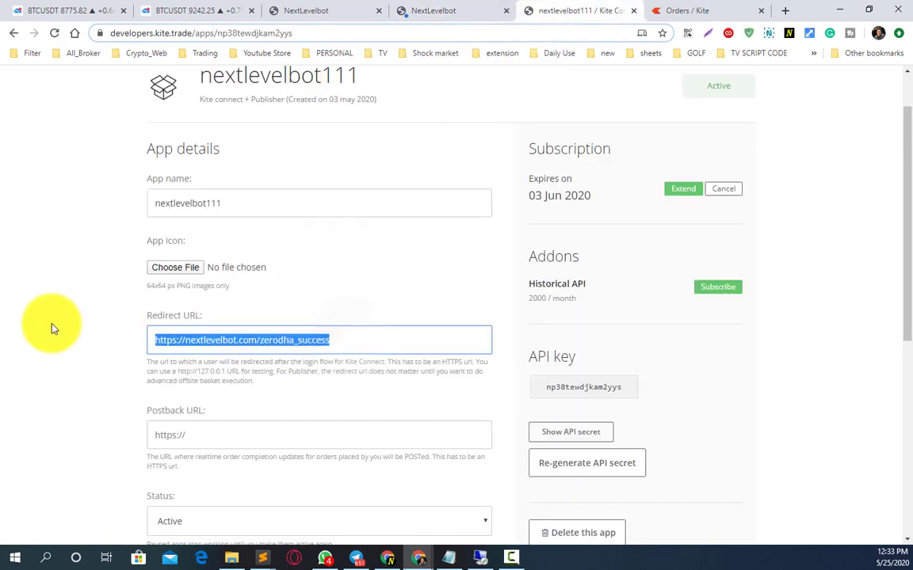
{"action": "left_click", "coordinate": [50, 334]}
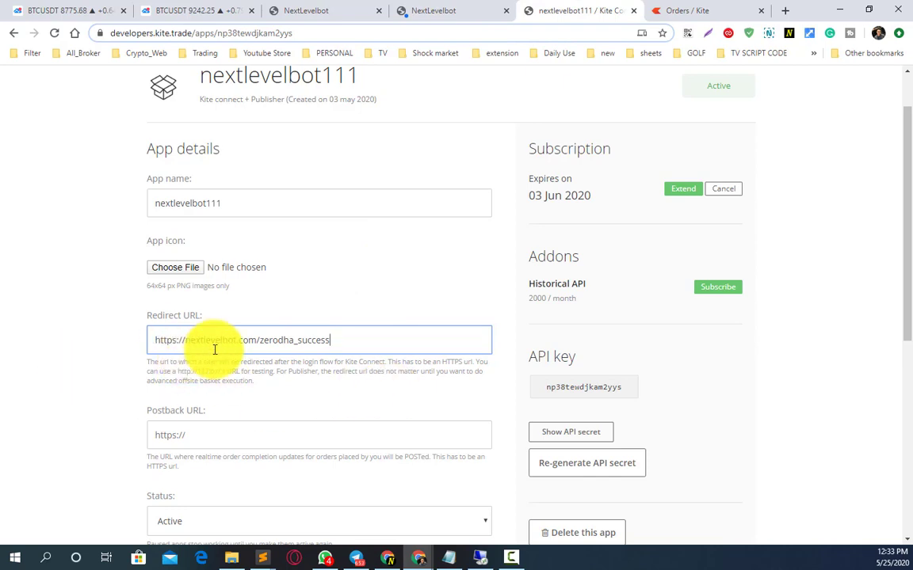
- Check the description and Zerodha client ID in the app details
{"action": "scroll", "coordinate": [213, 349], "scroll_direction": "down", "scroll_amount": 5}
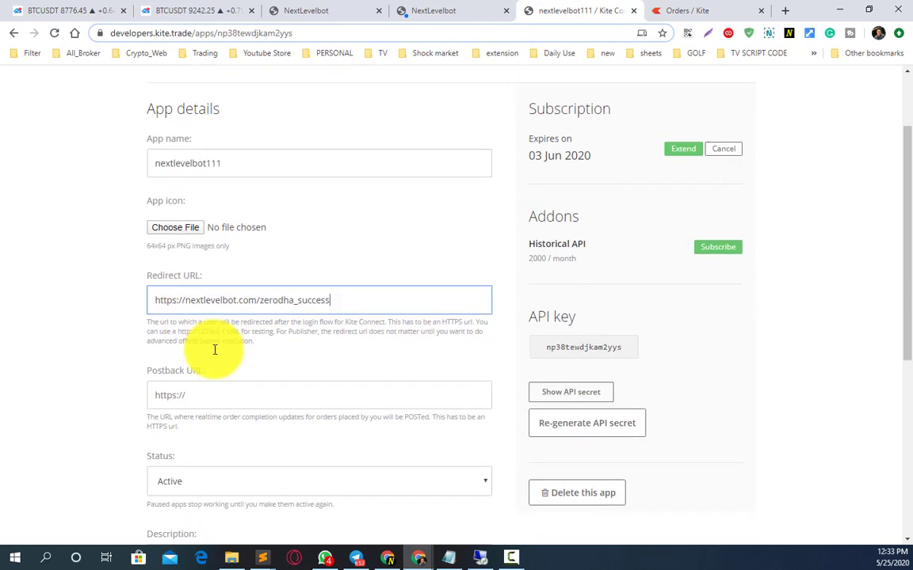
{"action": "left_click_drag", "start_coordinate": [193, 350], "coordinate": [72, 337]}
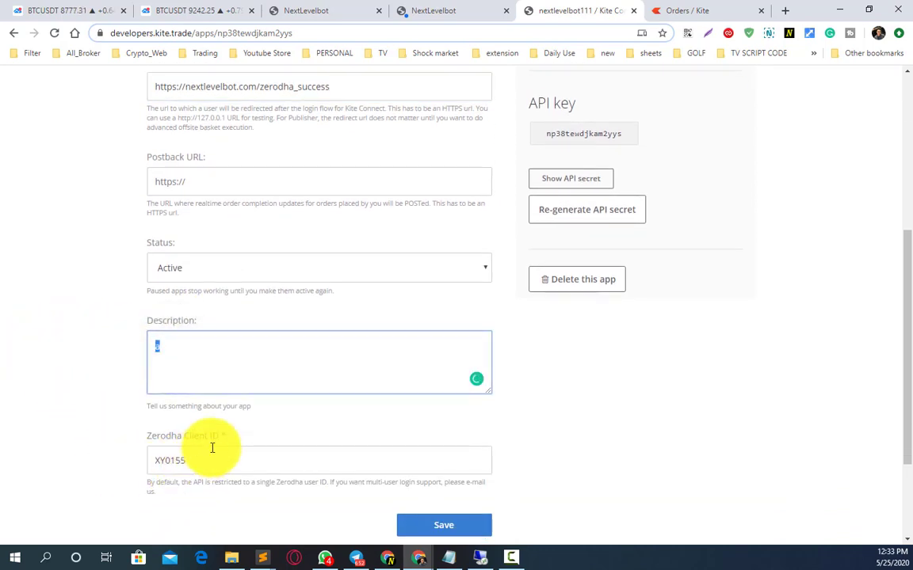
{"action": "left_click_drag", "start_coordinate": [204, 461], "coordinate": [85, 453]}
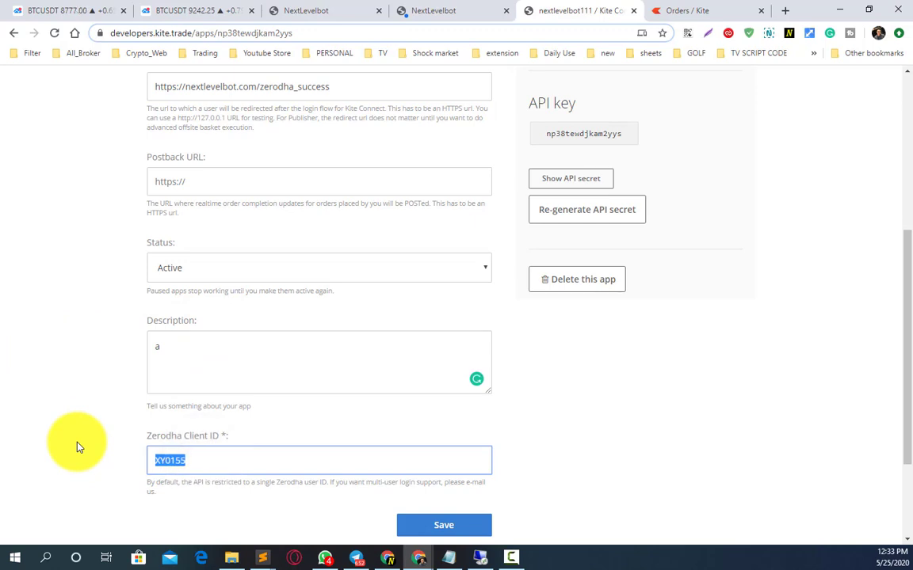
{"action": "scroll", "coordinate": [289, 366], "scroll_direction": "up", "scroll_amount": 3}
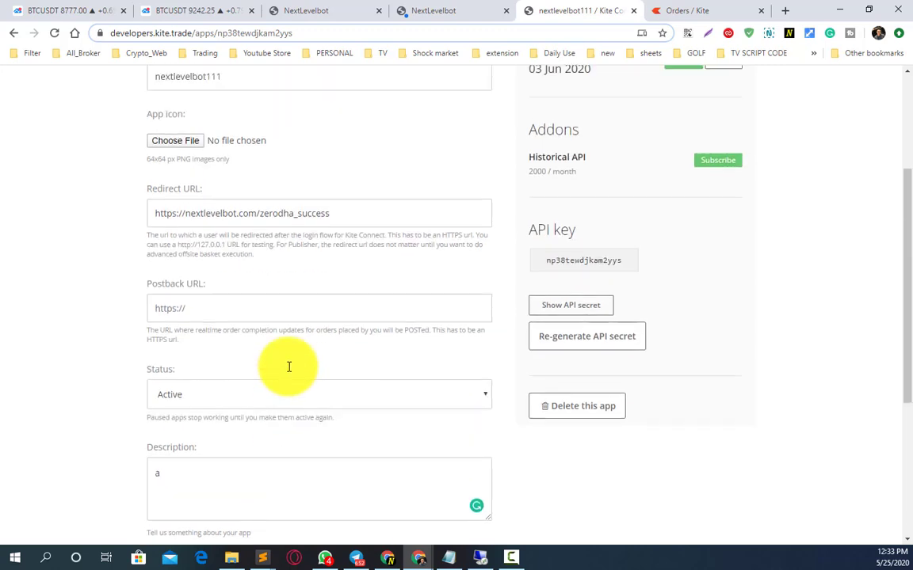
{"action": "scroll", "coordinate": [289, 366], "scroll_direction": "down", "scroll_amount": 3}
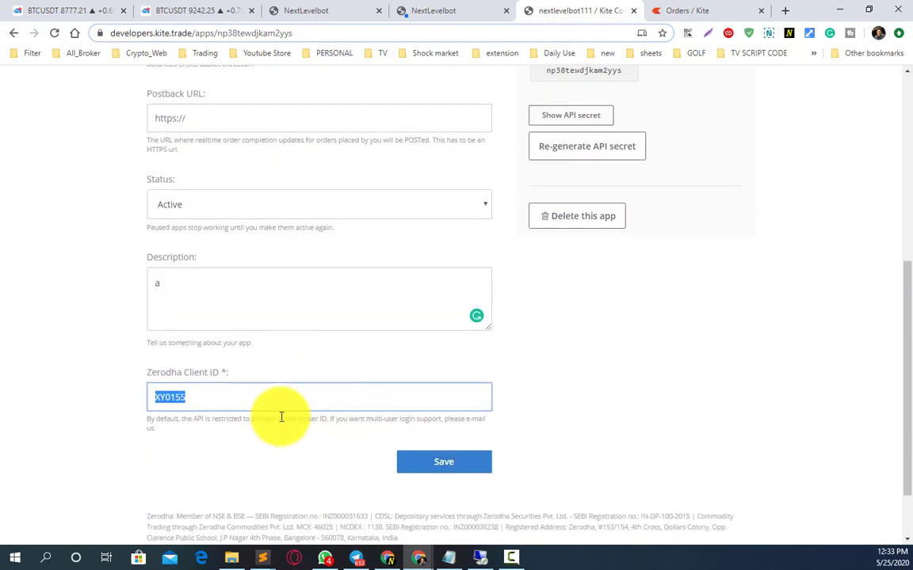
{"action": "scroll", "coordinate": [285, 408], "scroll_direction": "up", "scroll_amount": 5}
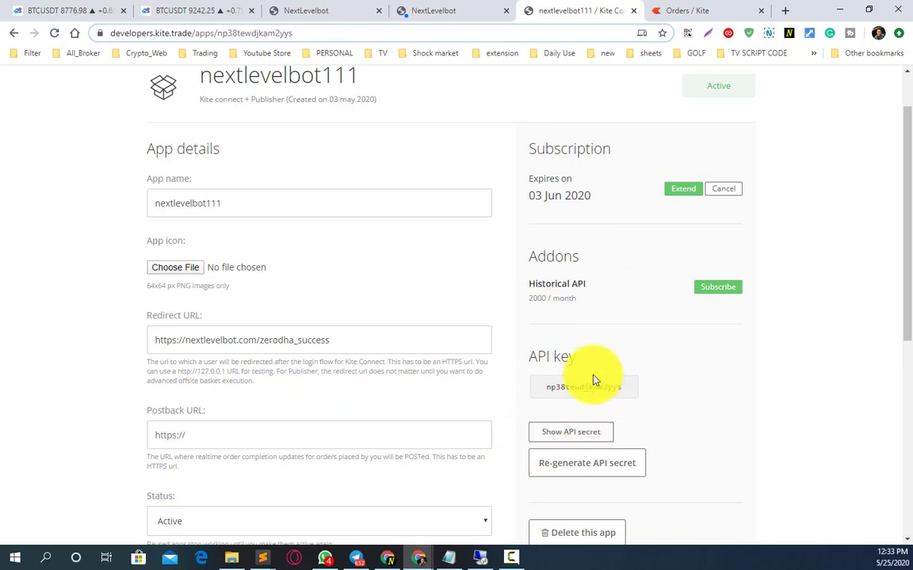
- Copy the nextlevelbot111 app's API key to the clipboard
{"action": "scroll", "coordinate": [592, 379], "scroll_direction": "down", "scroll_amount": 1}
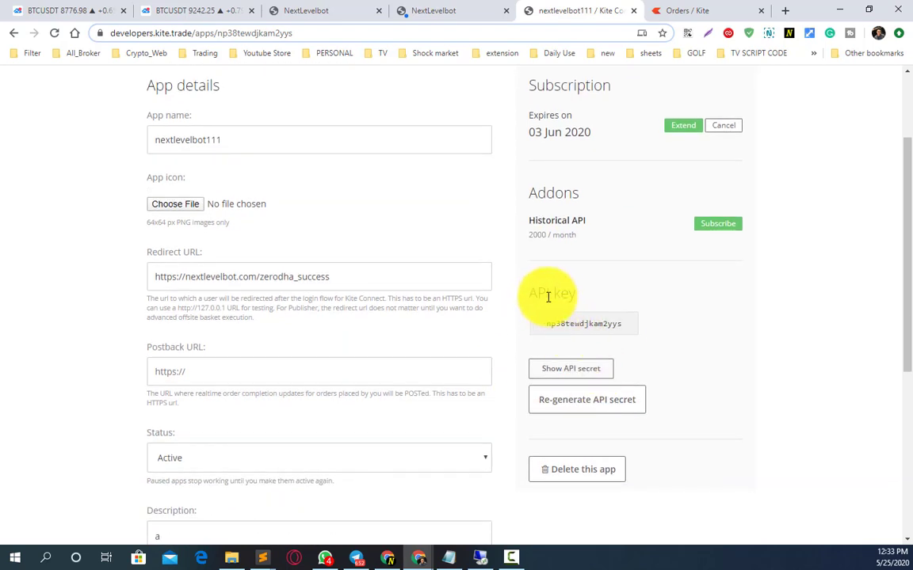
{"action": "left_click_drag", "start_coordinate": [546, 296], "coordinate": [559, 332]}
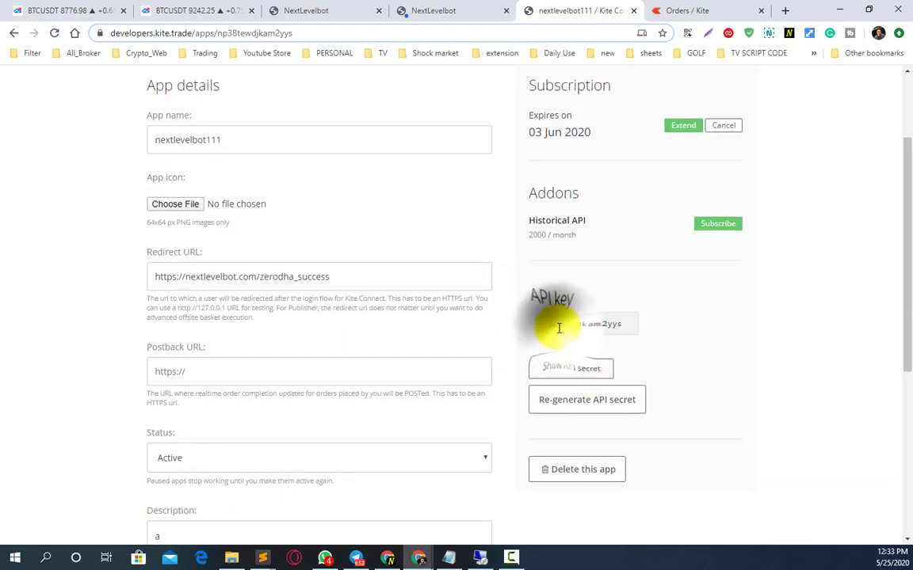
{"action": "double_click", "coordinate": [557, 325]}
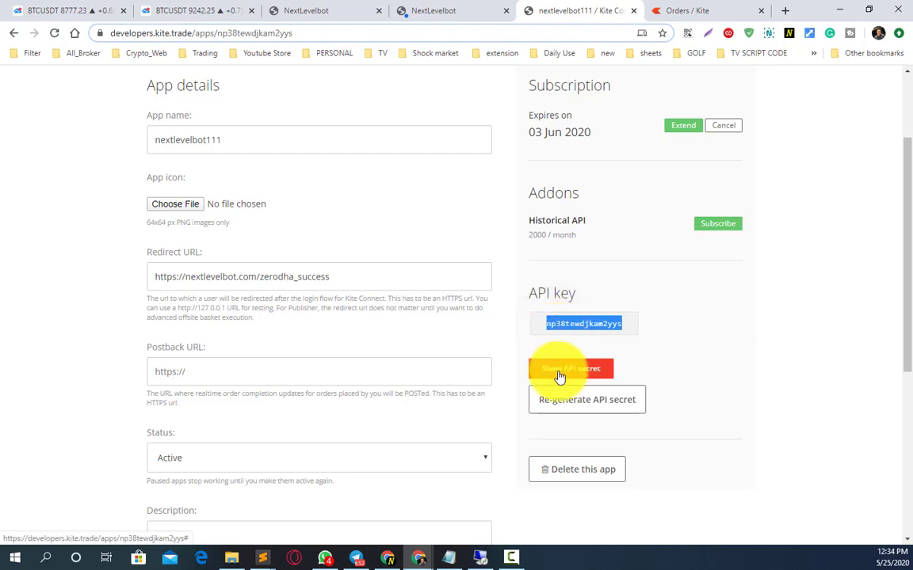
{"action": "type", "text": "a"}
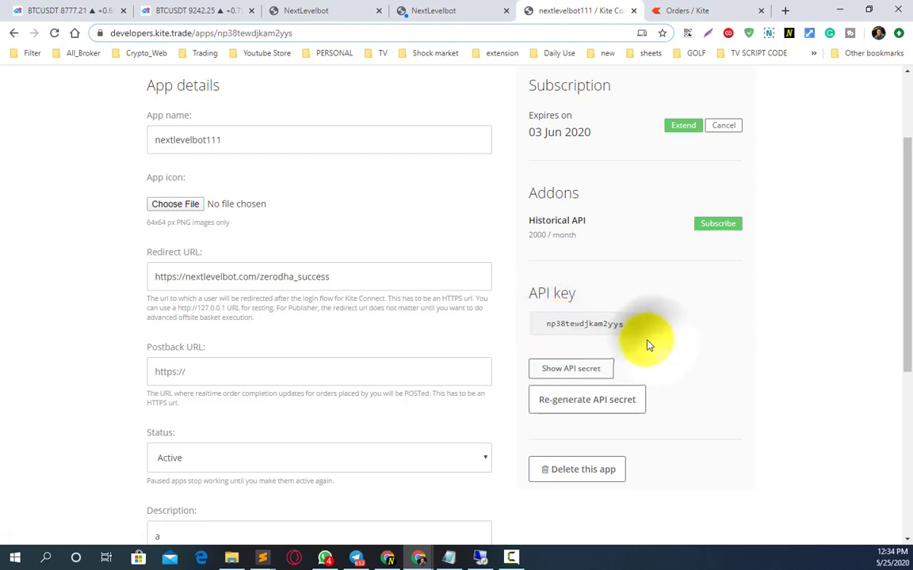
{"action": "double_click", "coordinate": [569, 323]}
{"action": "key", "text": "ctrl+c"}
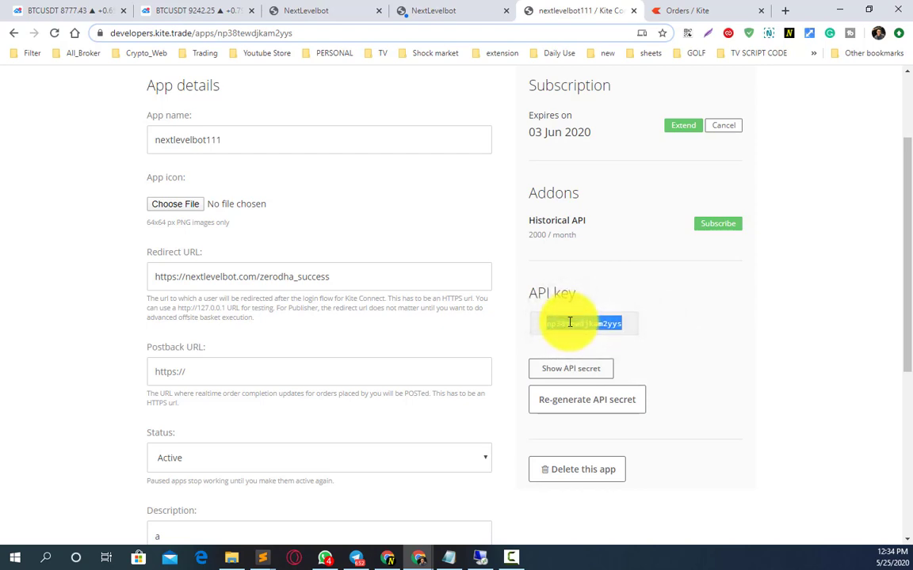
- Open the API Credentials page of the NextLevelBot account dashboard
{"action": "left_click", "coordinate": [313, 10]}
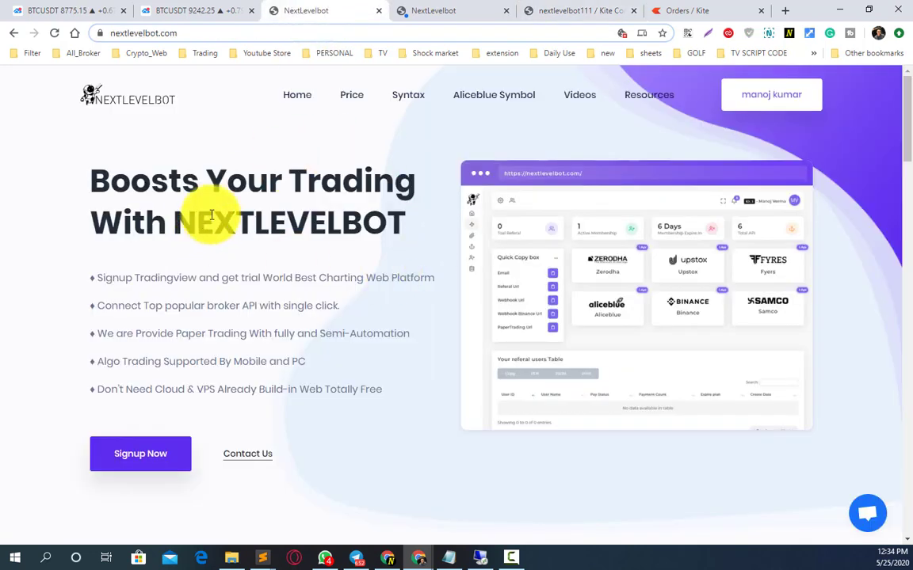
{"action": "left_click", "coordinate": [422, 10]}
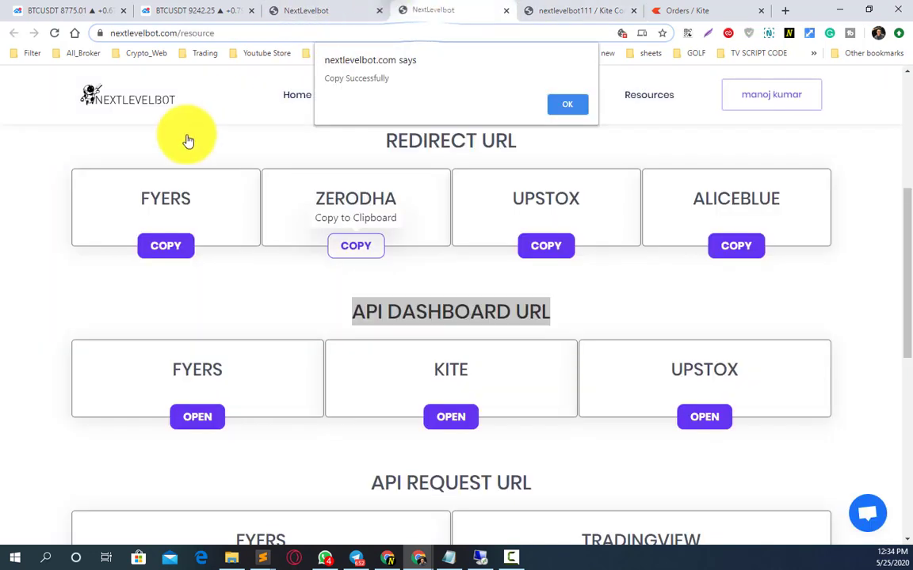
{"action": "left_click", "coordinate": [339, 10]}
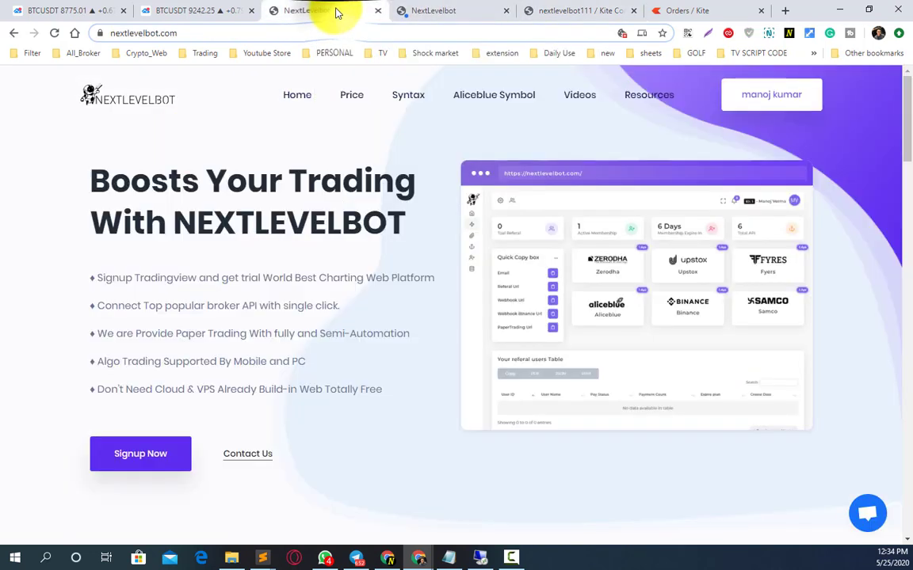
{"action": "left_click", "coordinate": [745, 102]}
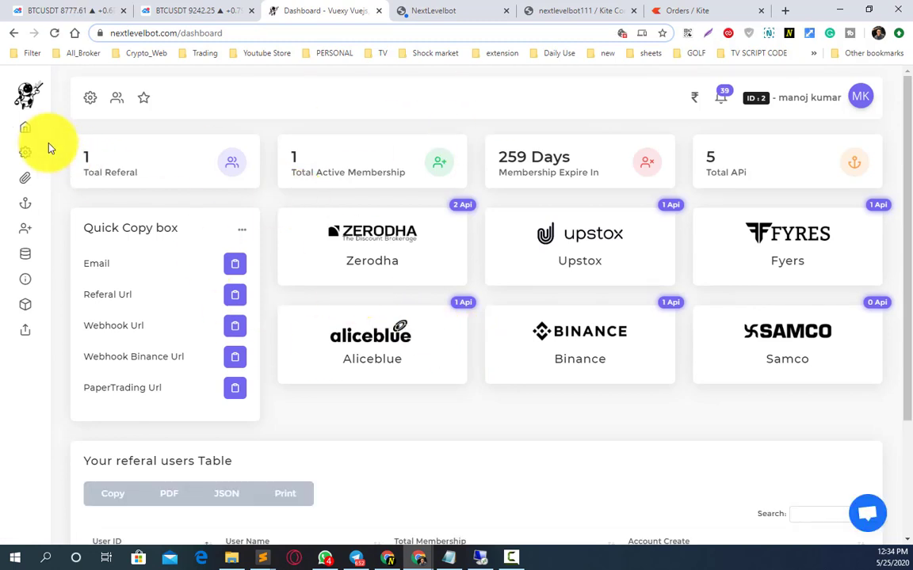
{"action": "mouse_move", "coordinate": [29, 140]}
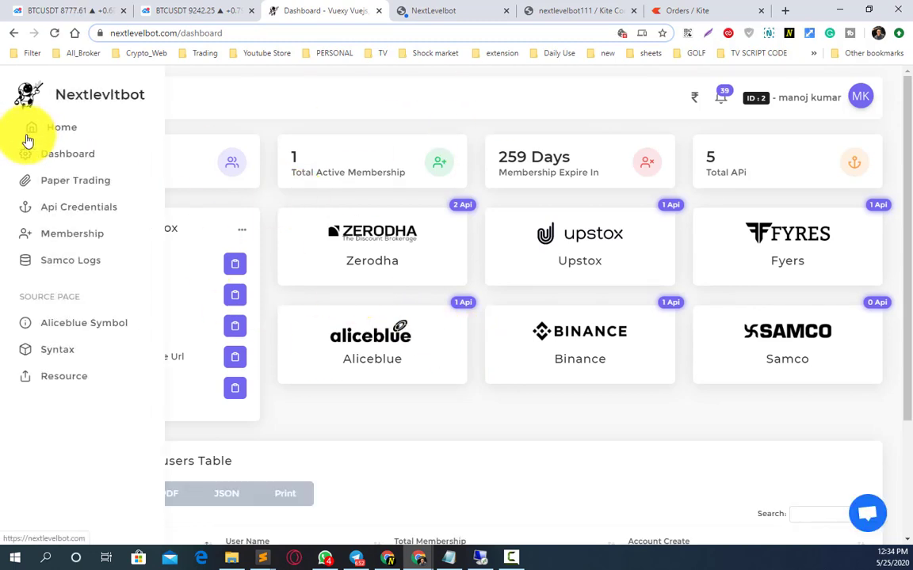
{"action": "left_click", "coordinate": [66, 216]}
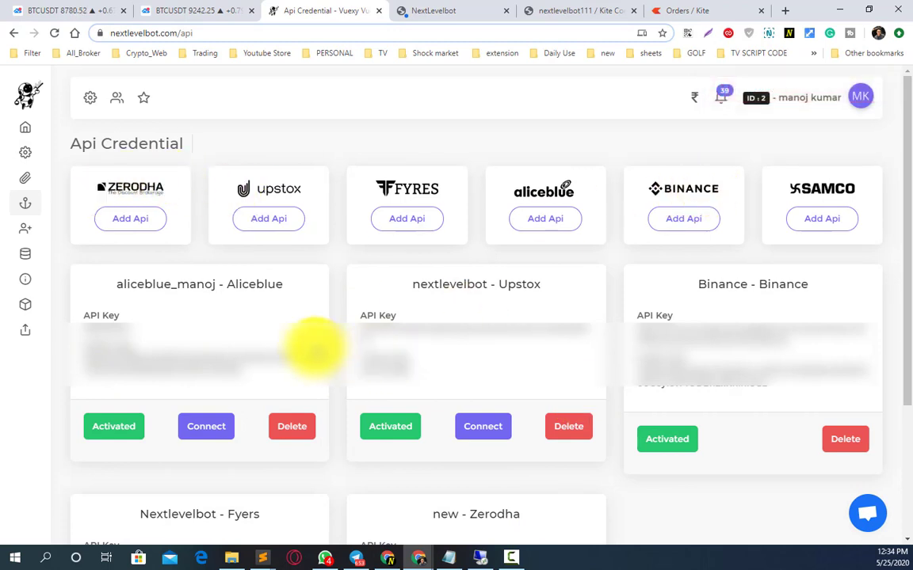
- Start adding a Zerodha API credential and set its app name to fsafsf
{"action": "left_click", "coordinate": [121, 222]}
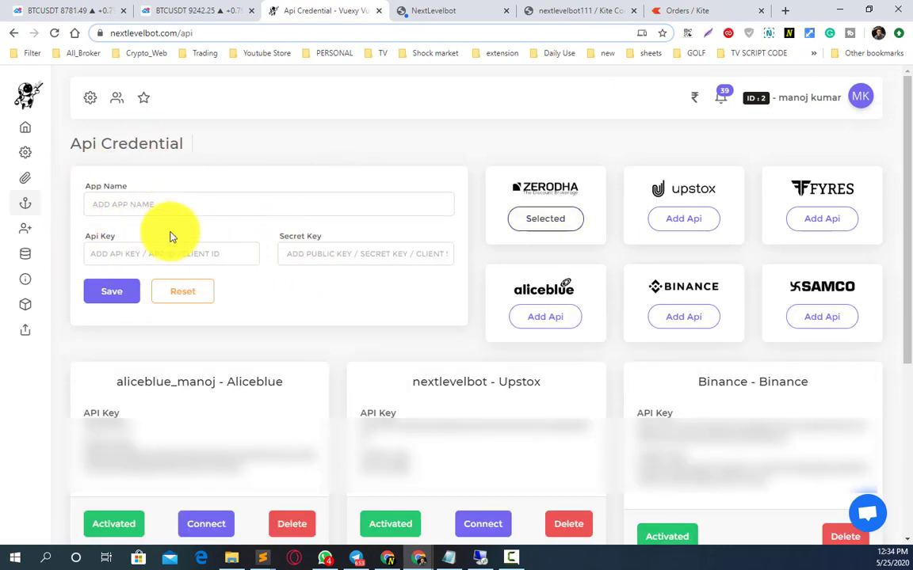
{"action": "left_click", "coordinate": [117, 208]}
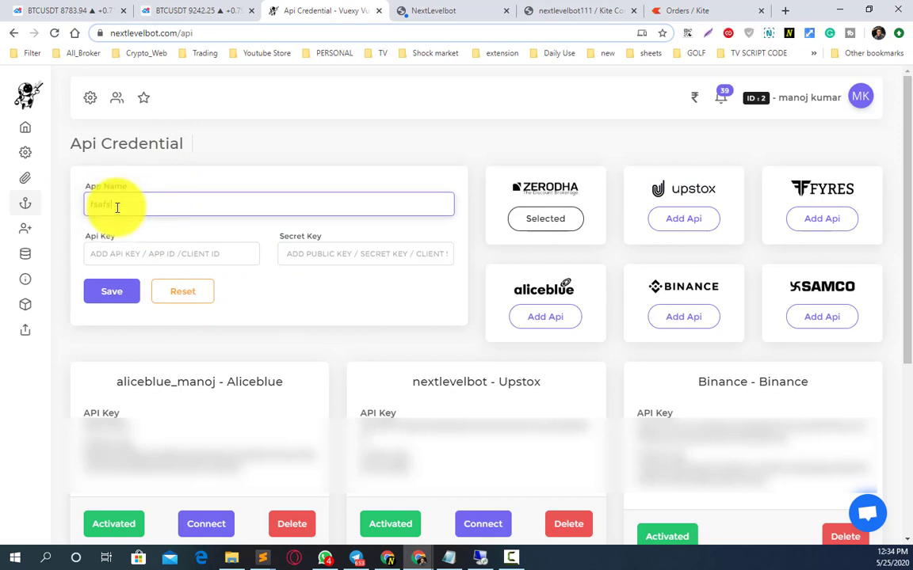
{"action": "type", "text": "fsafsf"}
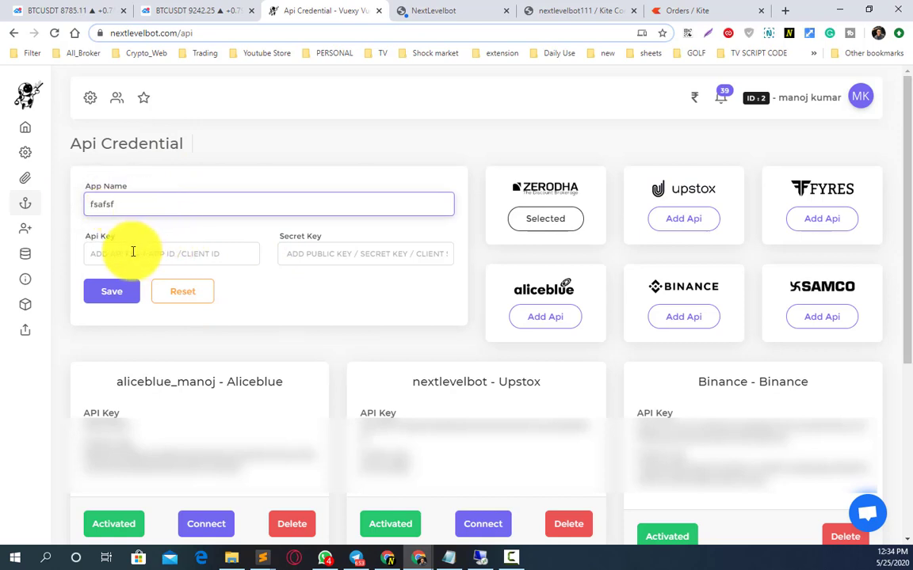
- Paste the API key copied from the nextlevelbot111 Kite app into the Zerodha credential's Api Key
{"action": "left_click", "coordinate": [571, 11]}
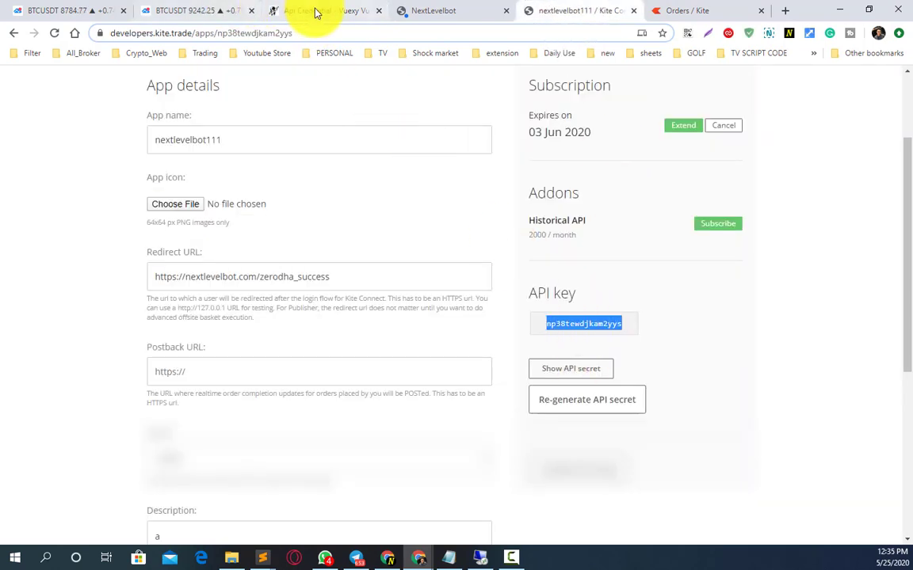
{"action": "left_click", "coordinate": [285, 8]}
{"action": "left_click", "coordinate": [132, 248]}
{"action": "key", "text": "ctrl+v"}
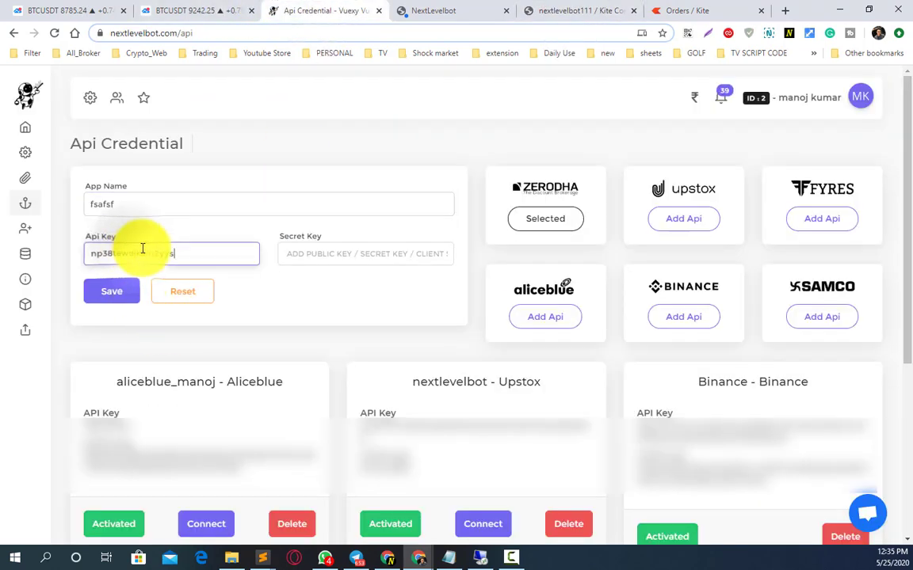
- Reveal the nextlevelbot111 app's API secret in the Kite developer console and copy it to the clipboard
{"action": "left_click", "coordinate": [301, 255]}
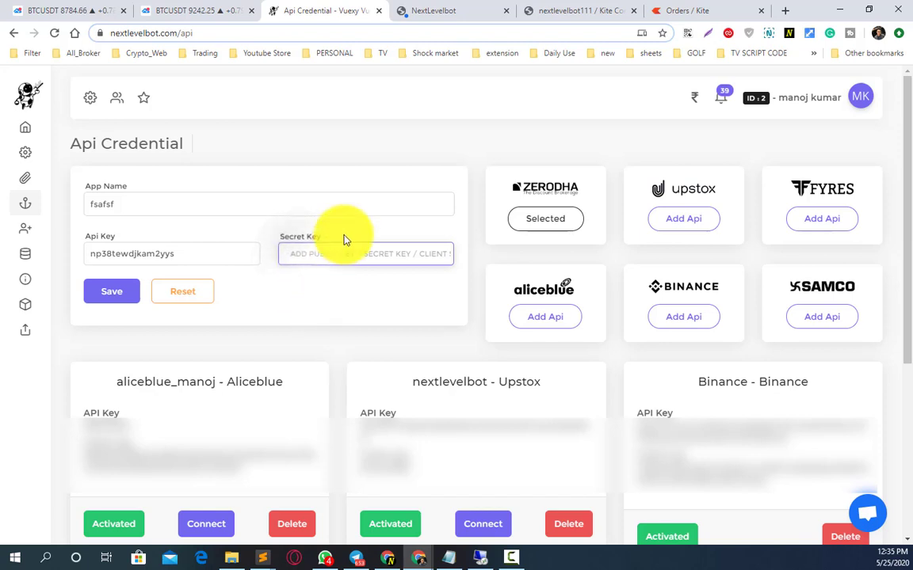
{"action": "left_click", "coordinate": [672, 9]}
{"action": "left_click", "coordinate": [546, 7]}
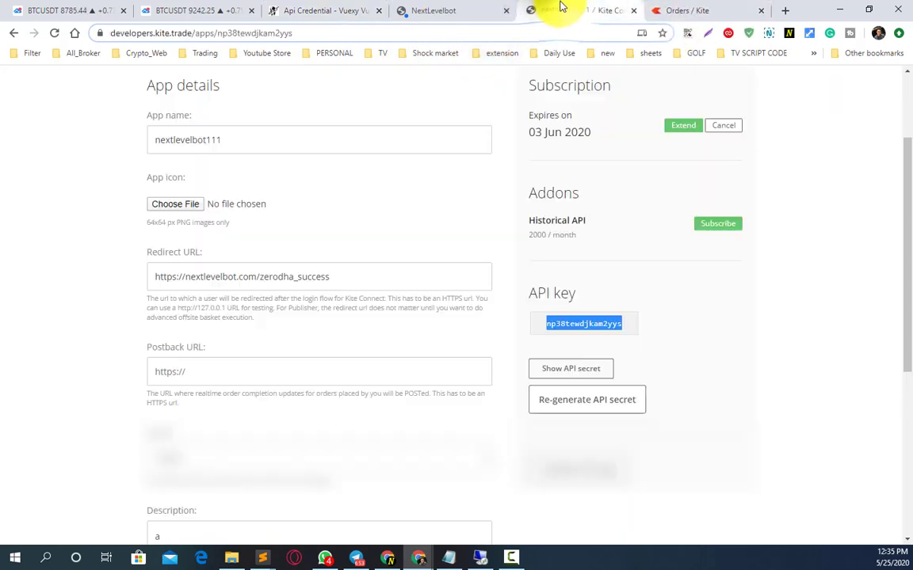
{"action": "left_click", "coordinate": [569, 371]}
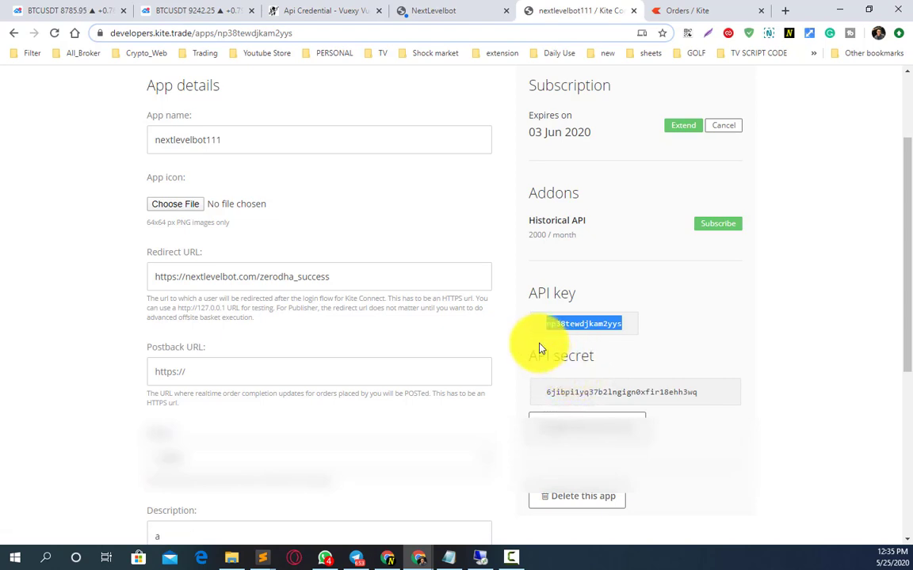
{"action": "left_click", "coordinate": [538, 355]}
{"action": "left_click_drag", "start_coordinate": [537, 355], "coordinate": [617, 360]}
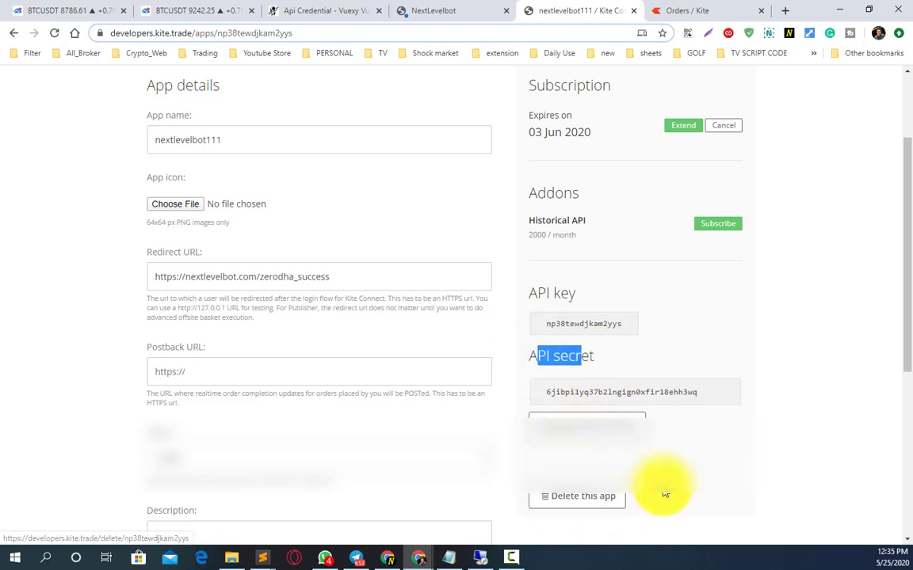
{"action": "left_click", "coordinate": [617, 391]}
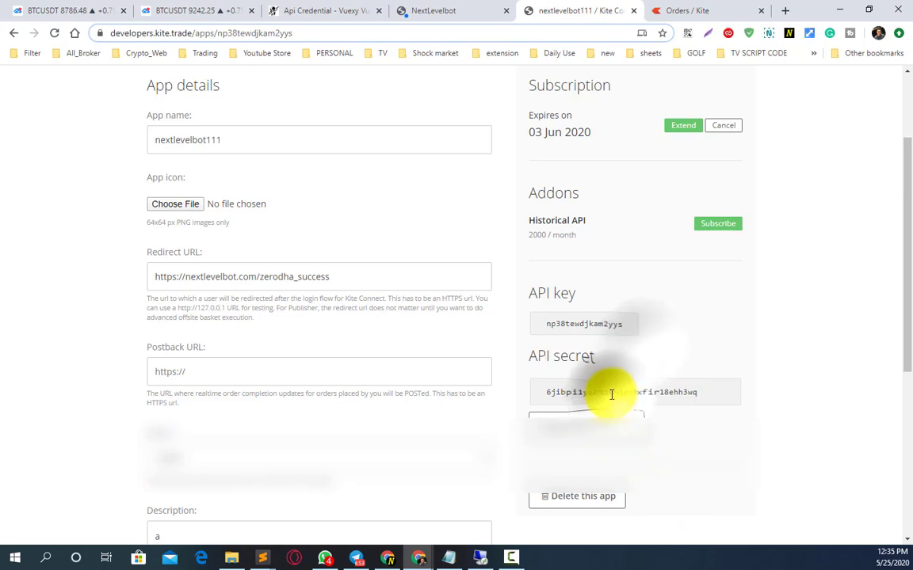
{"action": "double_click", "coordinate": [611, 394]}
{"action": "right_click", "coordinate": [611, 394]}
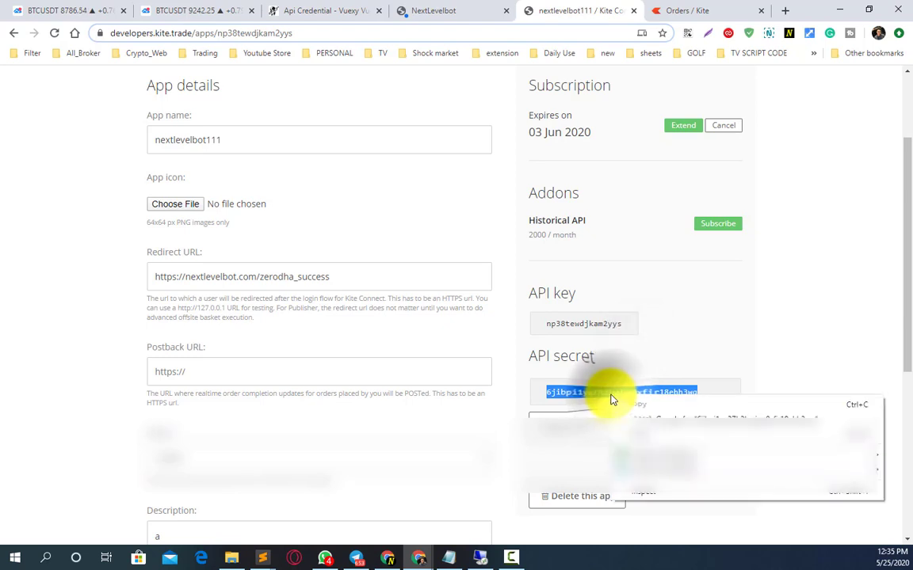
{"action": "left_click", "coordinate": [611, 394]}
{"action": "double_click", "coordinate": [610, 394]}
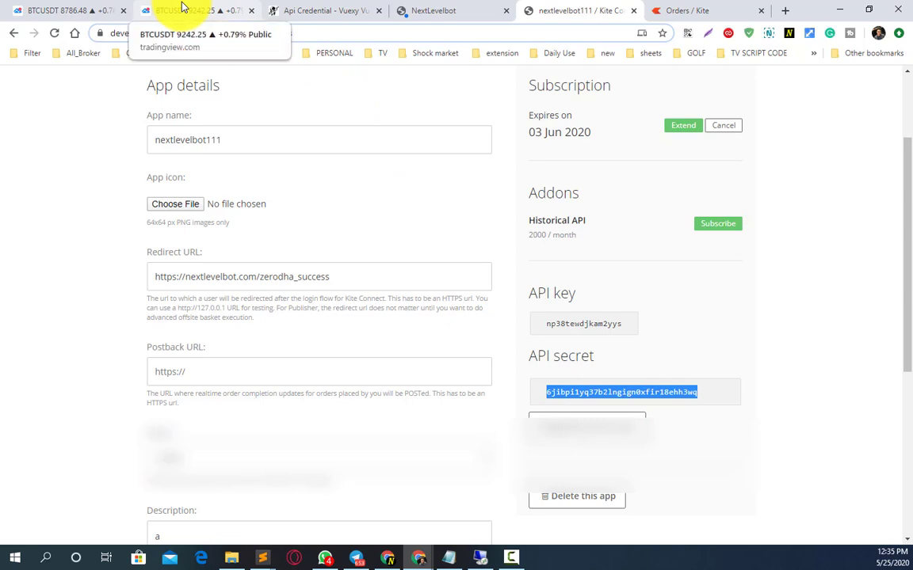
- Paste the copied API secret into the Zerodha credential's Secret Key and save the credential
{"action": "left_click", "coordinate": [310, 10]}
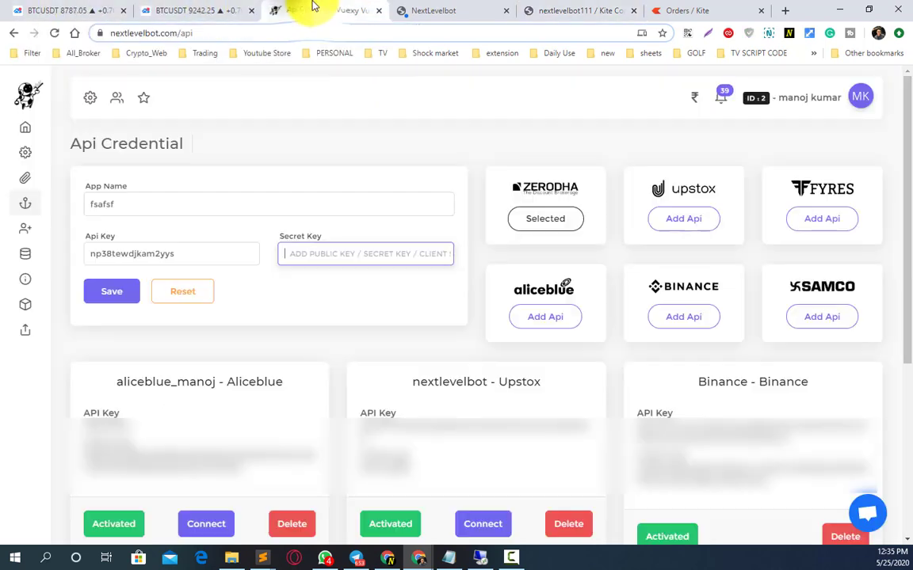
{"action": "left_click", "coordinate": [332, 251]}
{"action": "key", "text": "ctrl+v"}
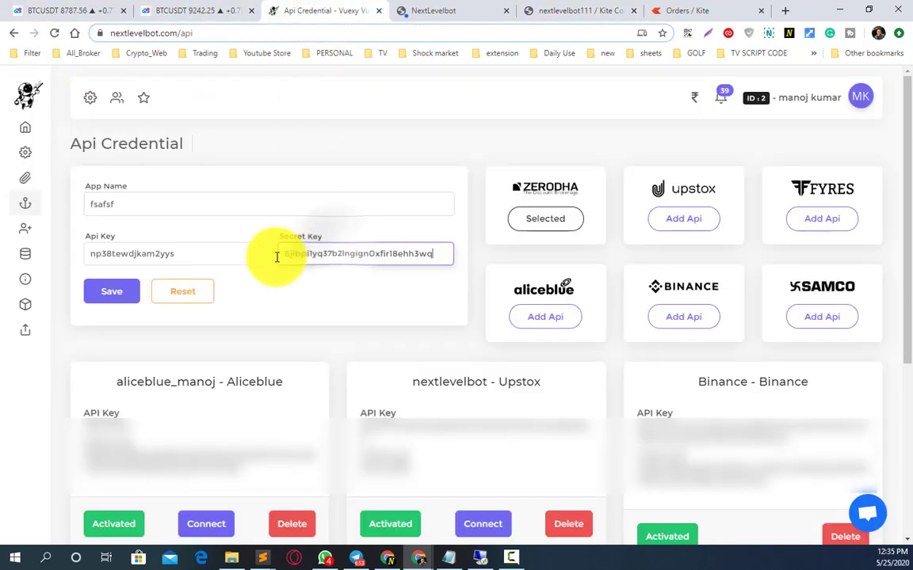
{"action": "left_click", "coordinate": [111, 293]}
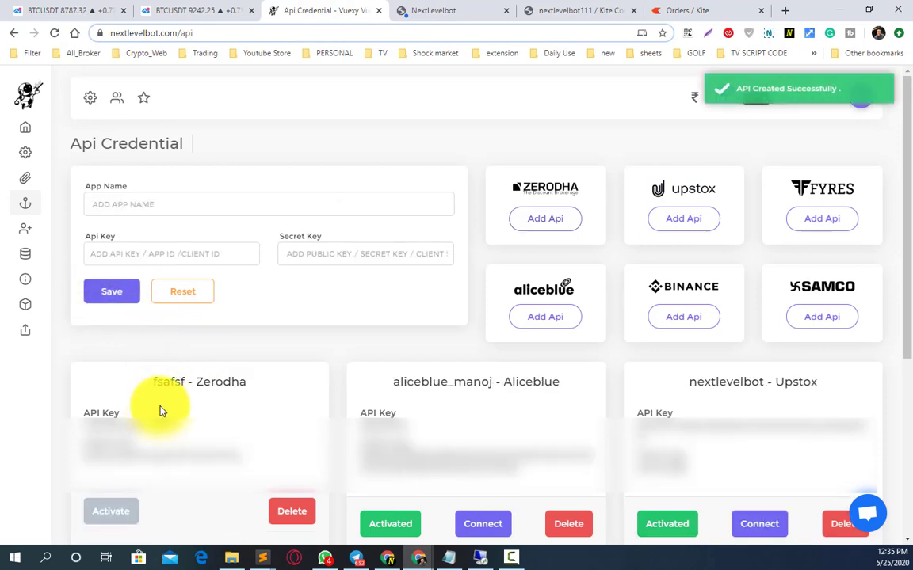
- Activate the new fsafsf - Zerodha API entry and connect it to the broker
{"action": "scroll", "coordinate": [156, 411], "scroll_direction": "down", "scroll_amount": 1}
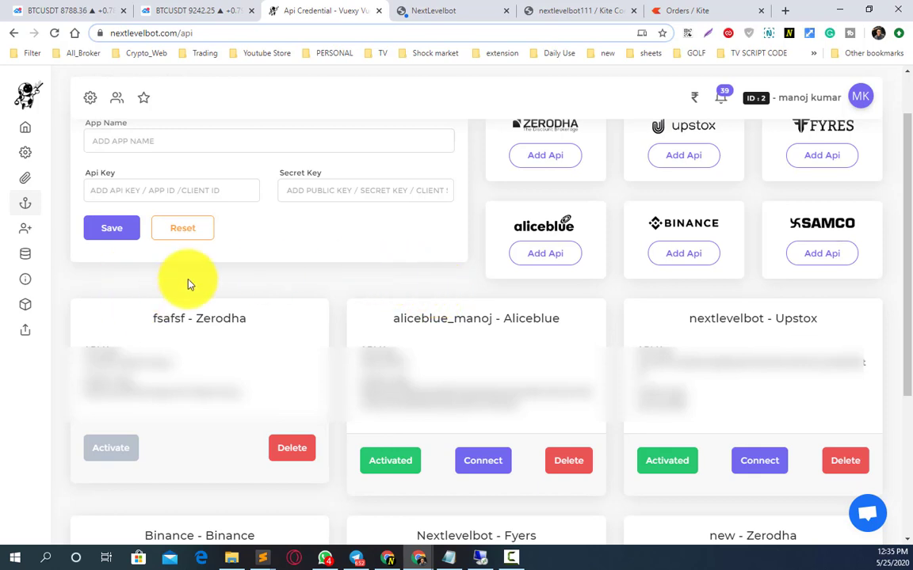
{"action": "left_click_drag", "start_coordinate": [153, 320], "coordinate": [182, 320]}
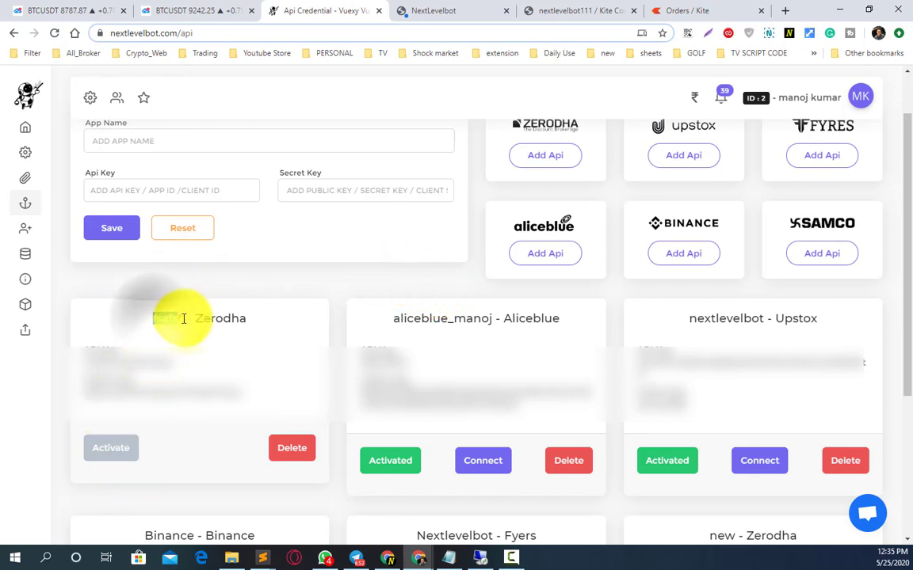
{"action": "left_click_drag", "start_coordinate": [240, 317], "coordinate": [210, 319]}
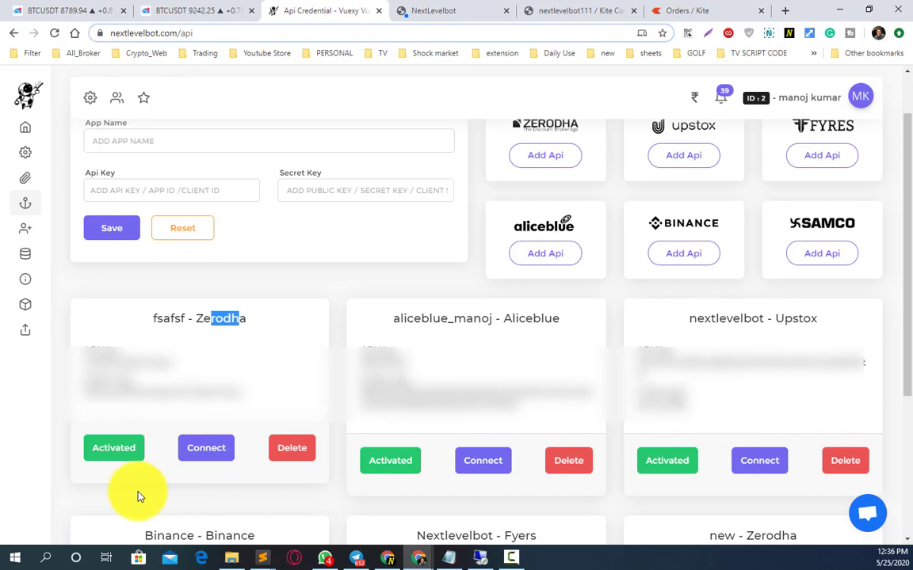
{"action": "left_click", "coordinate": [204, 448]}
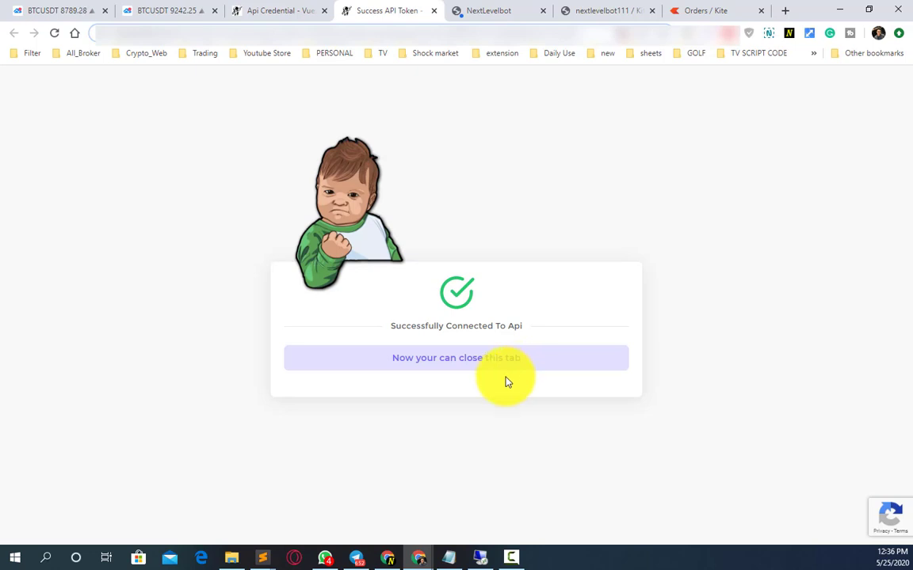
- Check the Kite orders page and the API connection status message
{"action": "left_click", "coordinate": [713, 9]}
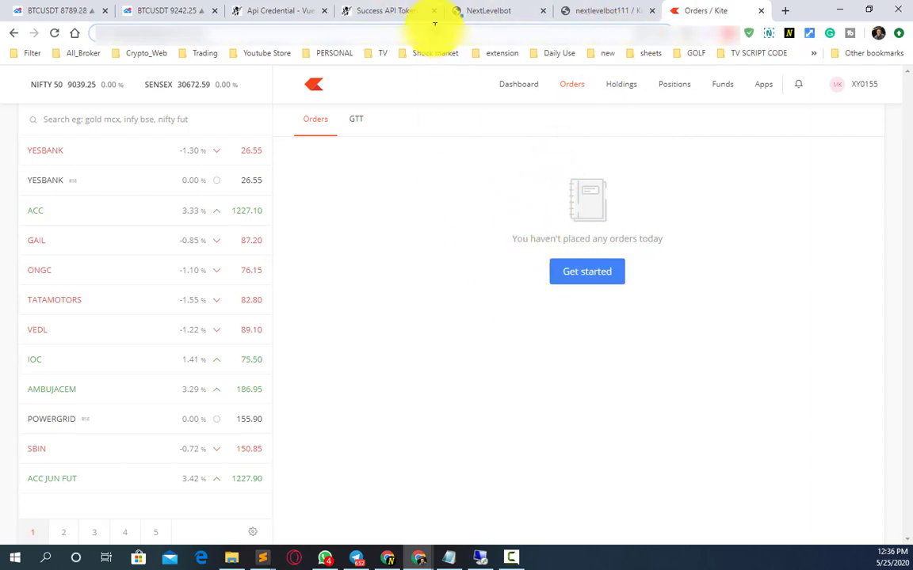
{"action": "left_click", "coordinate": [402, 11]}
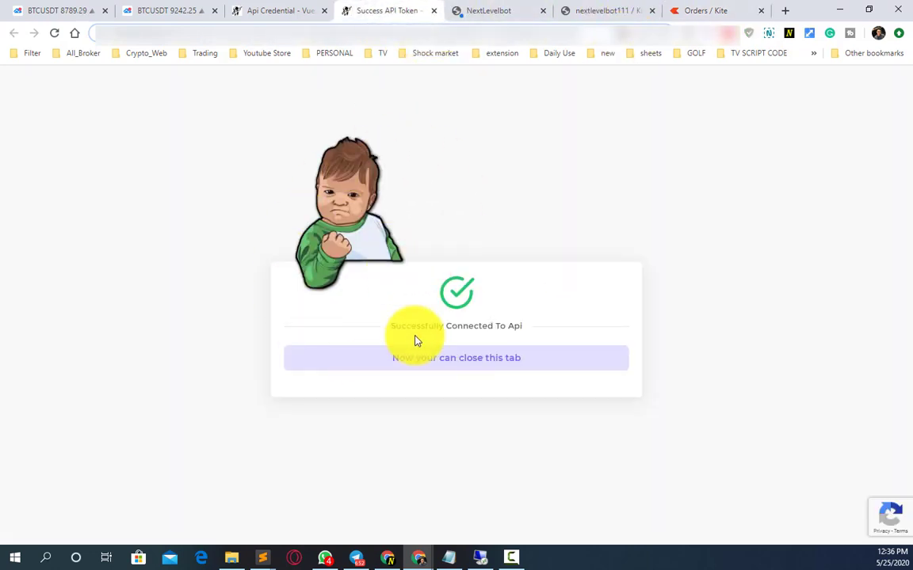
{"action": "left_click_drag", "start_coordinate": [391, 326], "coordinate": [402, 326]}
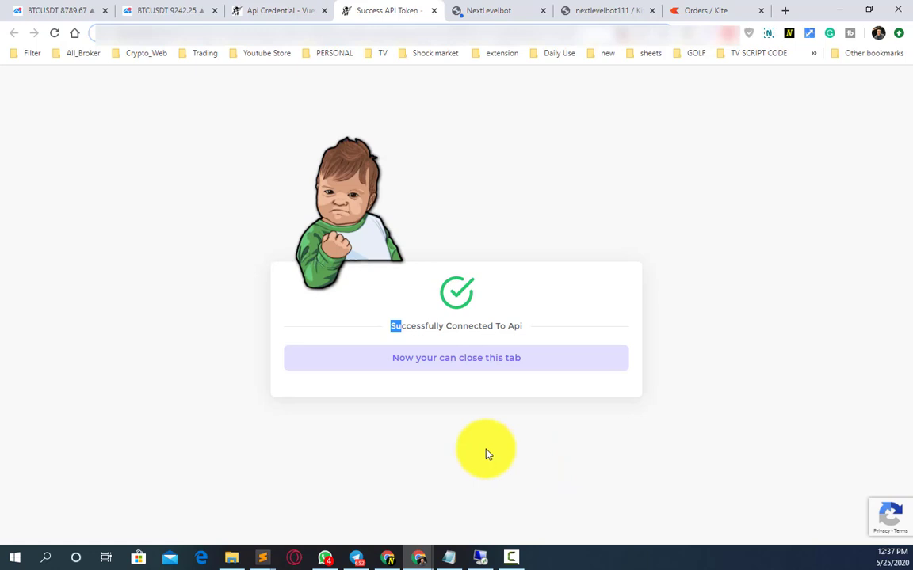
- Switch to the 15-second BTCUSDT chart in TradingView and reset the chart view
{"action": "left_click", "coordinate": [68, 7]}
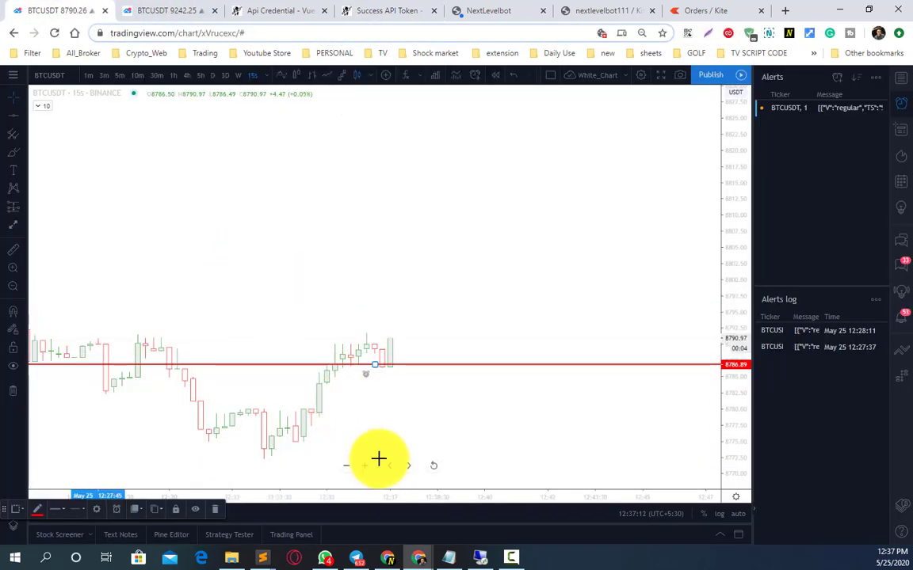
{"action": "left_click", "coordinate": [434, 465]}
{"action": "scroll", "coordinate": [368, 411], "scroll_direction": "up", "scroll_amount": 1}
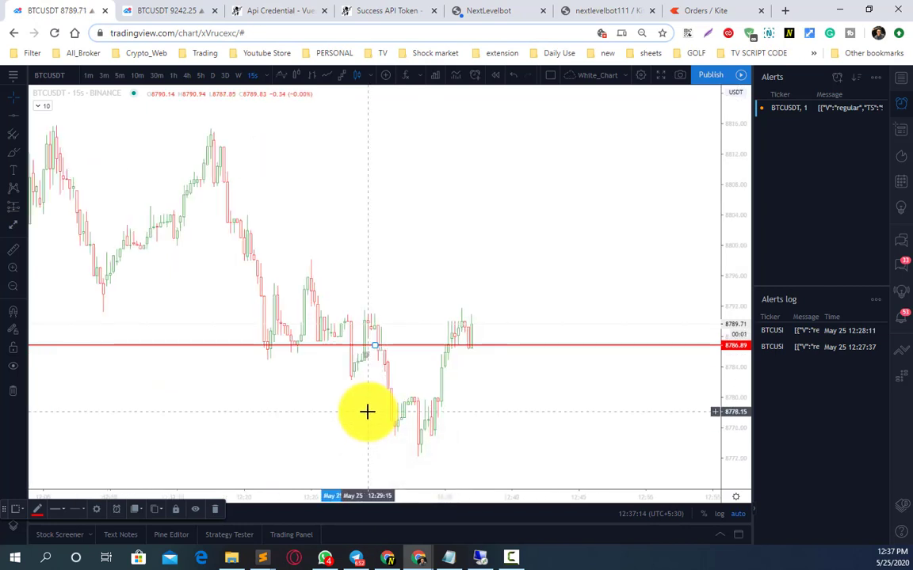
{"action": "scroll", "coordinate": [354, 401], "scroll_direction": "up", "scroll_amount": 1}
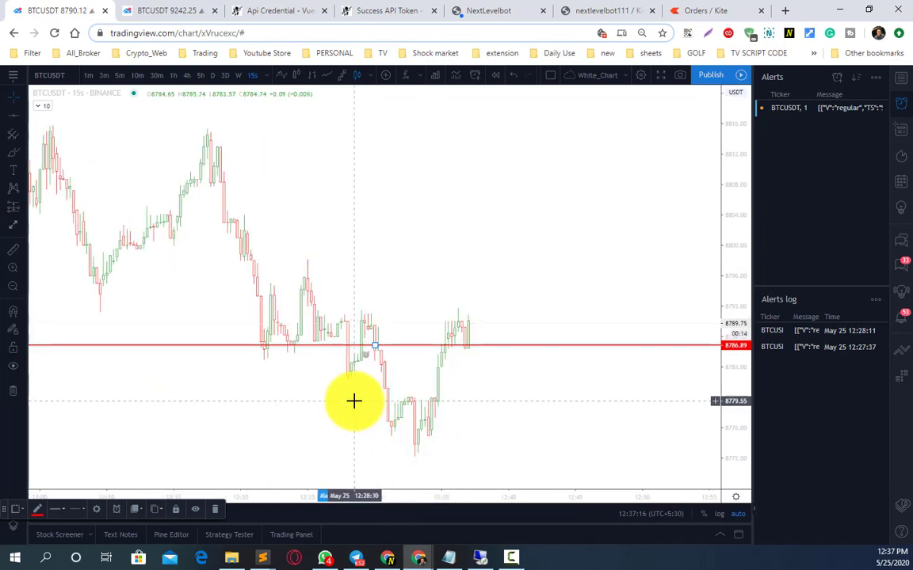